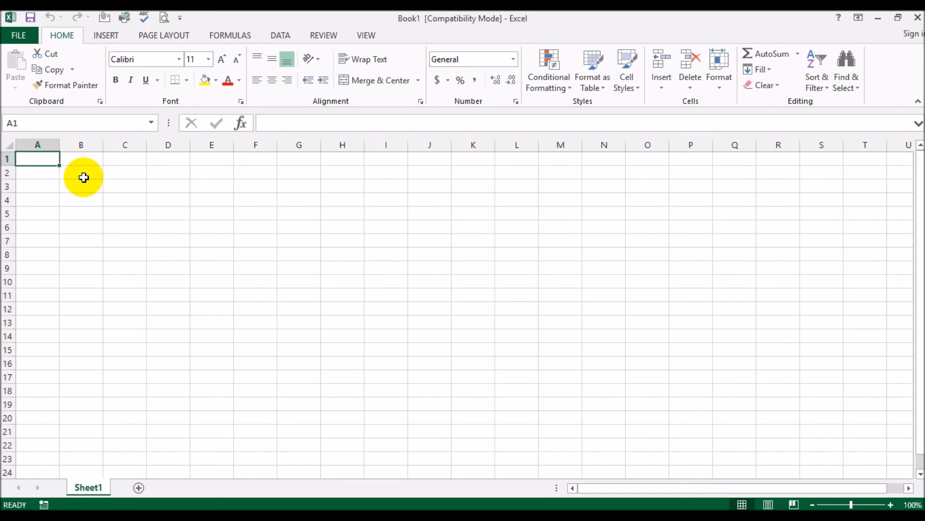
# Enter the column header "Emp Name" in cell A2
pyautogui.click(50, 174)
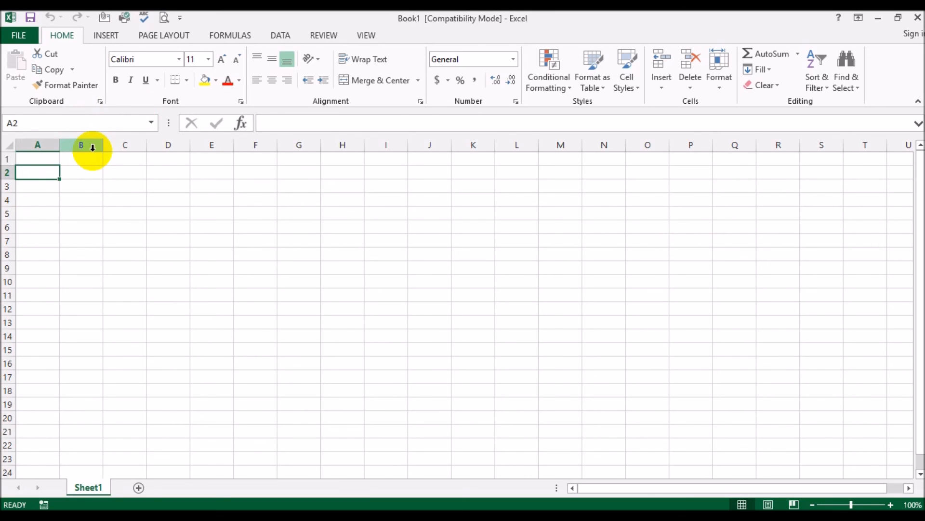
pyautogui.write('Em')
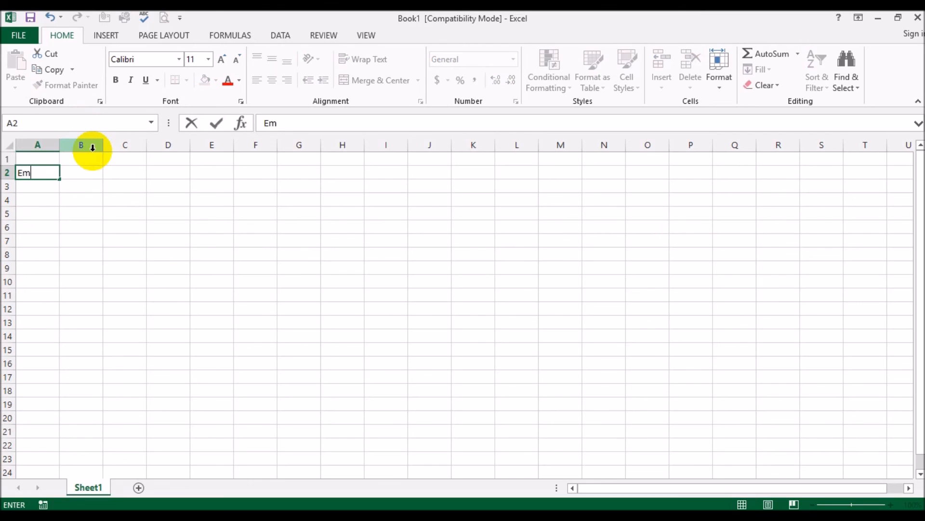
pyautogui.write('p NAME')
pyautogui.press('Return')
pyautogui.press('Up')
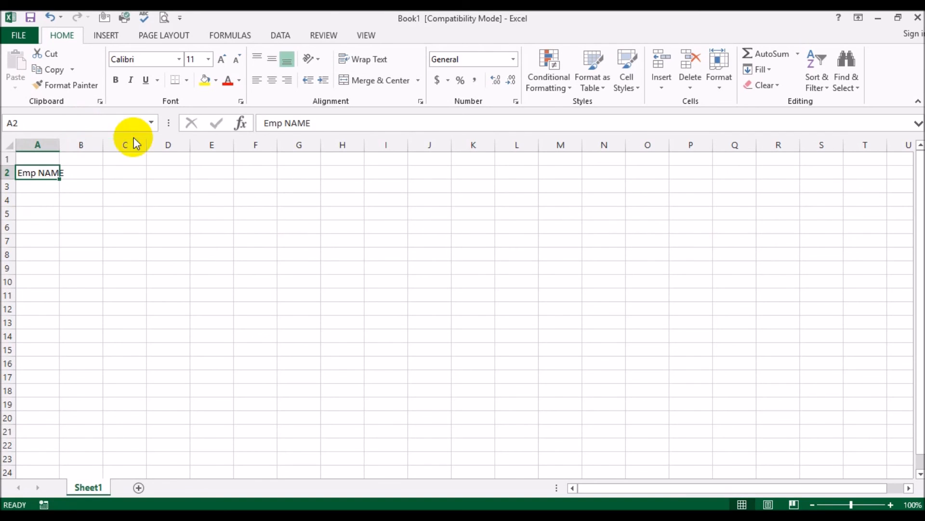
pyautogui.click(326, 121)
pyautogui.press('BackSpace')
pyautogui.press('BackSpace')
pyautogui.press('BackSpace')
pyautogui.write('A')
pyautogui.press('BackSpace')
pyautogui.write('ame')
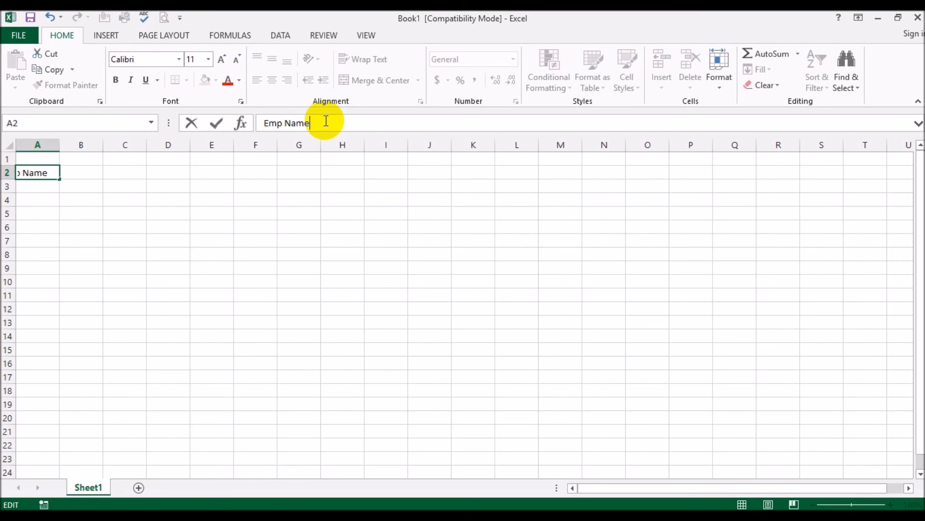
pyautogui.press('Tab')
# Add the column headers "Designation" in B2 and "Salary" in C2
pyautogui.write('D')
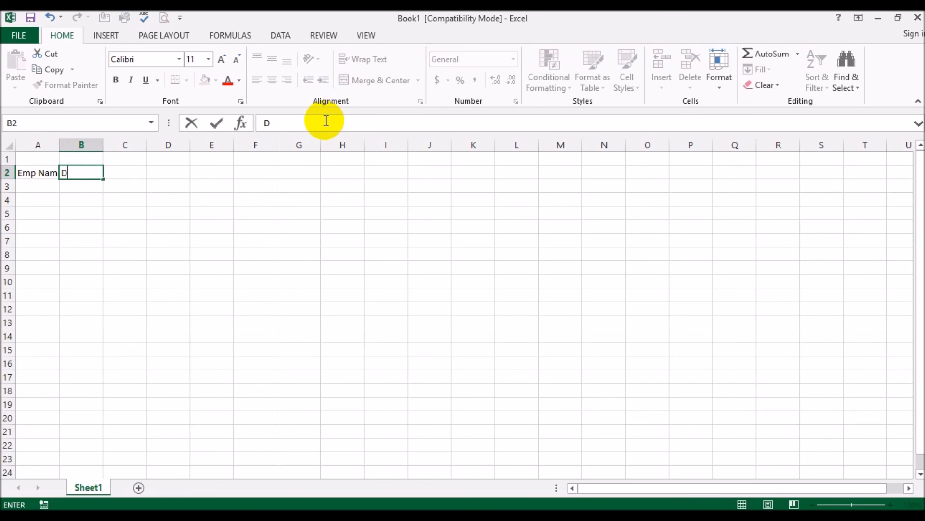
pyautogui.write('esingation')
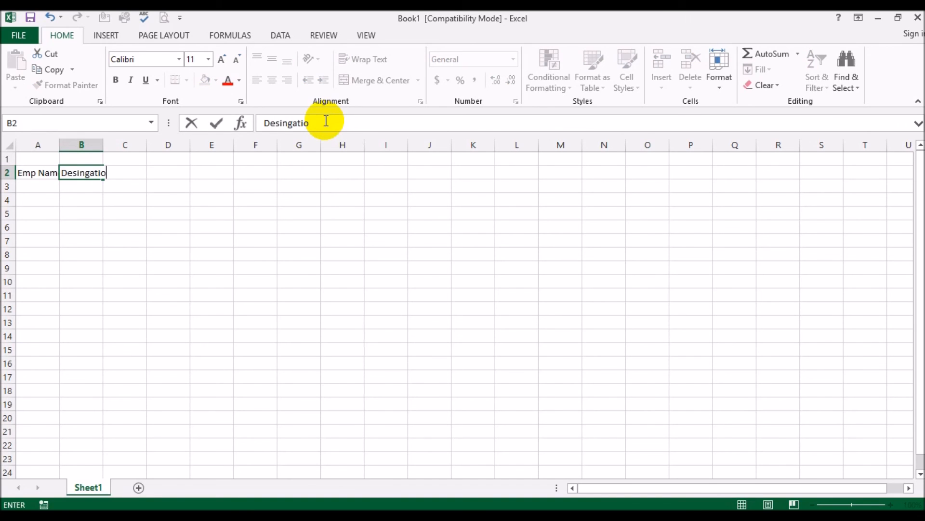
pyautogui.press('BackSpace')
pyautogui.press('BackSpace')
pyautogui.press('BackSpace')
pyautogui.press('BackSpace')
pyautogui.press('BackSpace')
pyautogui.press('BackSpace')
pyautogui.press('BackSpace')
pyautogui.press('BackSpace')
pyautogui.write('ignation')
pyautogui.press('Tab')
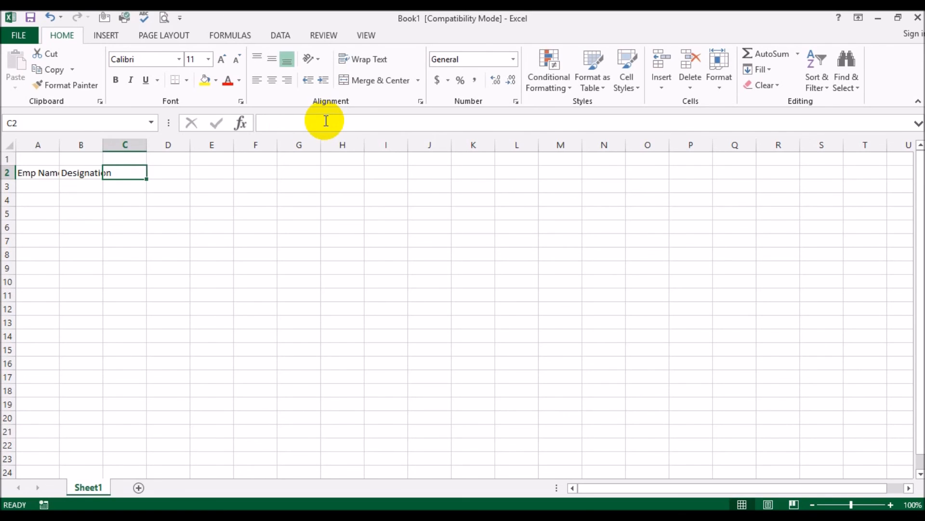
pyautogui.write('Salary')
pyautogui.press('Return')
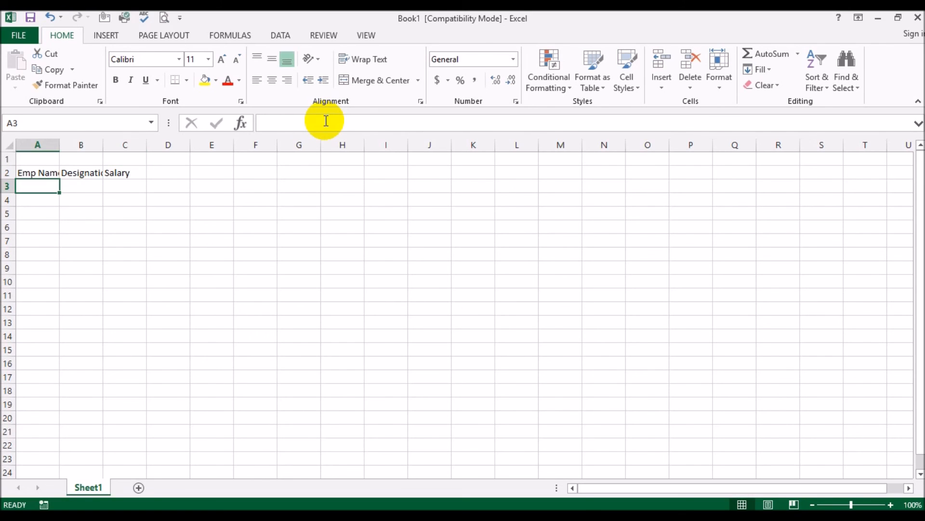
# Auto-fit the width of all the sheet's columns to their contents
pyautogui.click(9, 145)
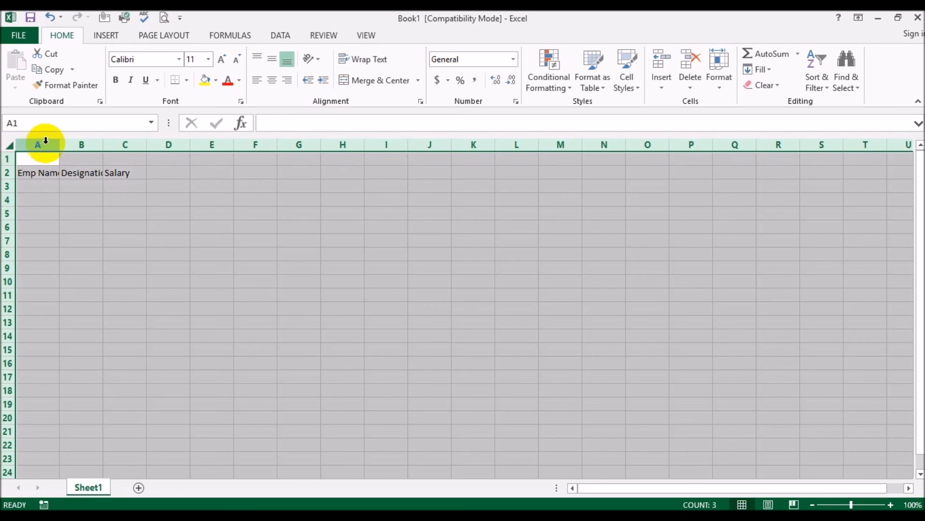
pyautogui.doubleClick(60, 144)
pyautogui.click(54, 185)
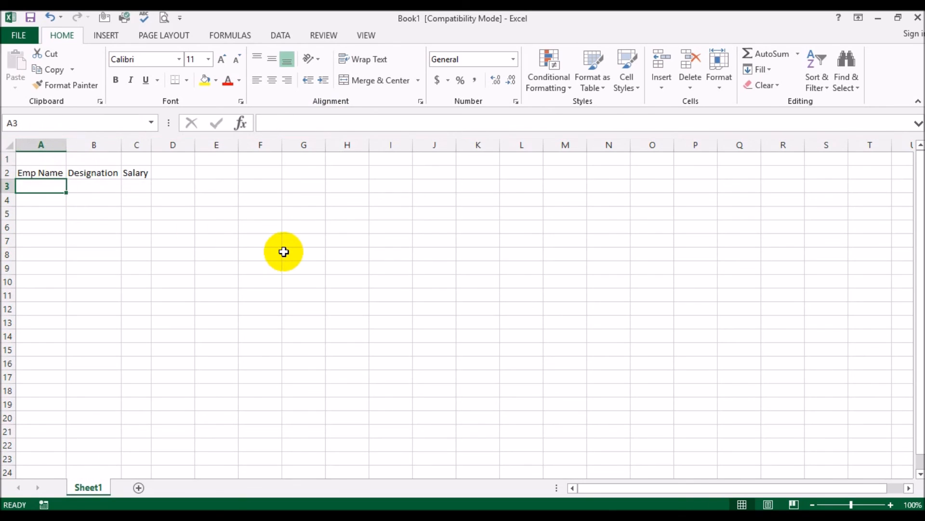
# Fill row 3 with the first employee's name, the designation Manager and the salary 35000
pyautogui.write('Tom')
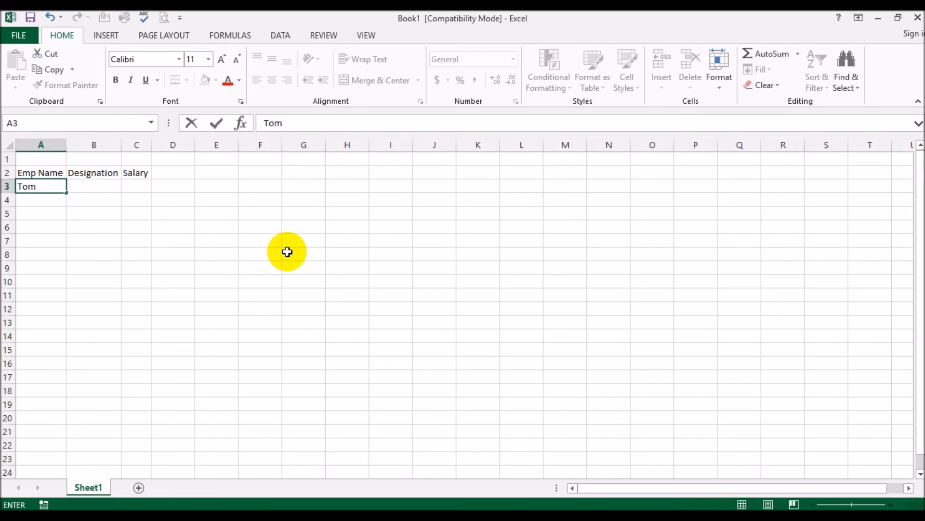
pyautogui.press('Tab')
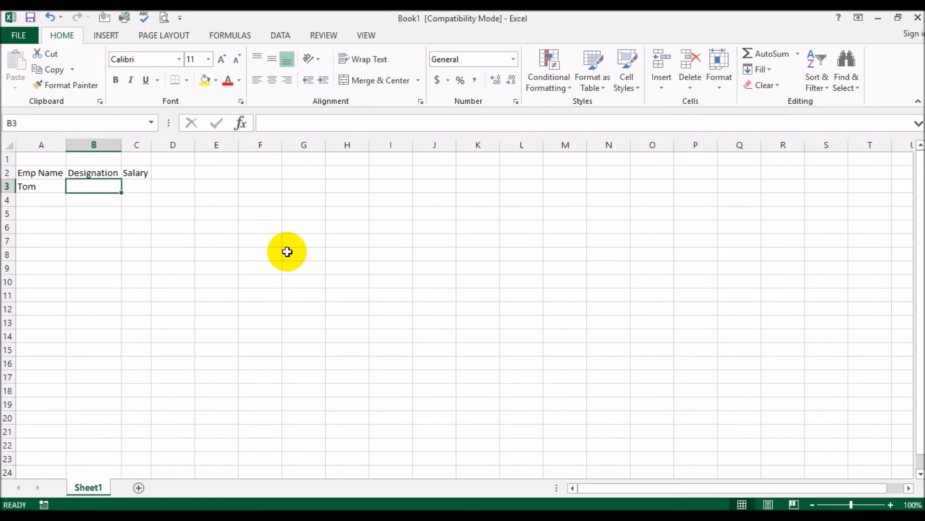
pyautogui.write('Manager')
pyautogui.press('Tab')
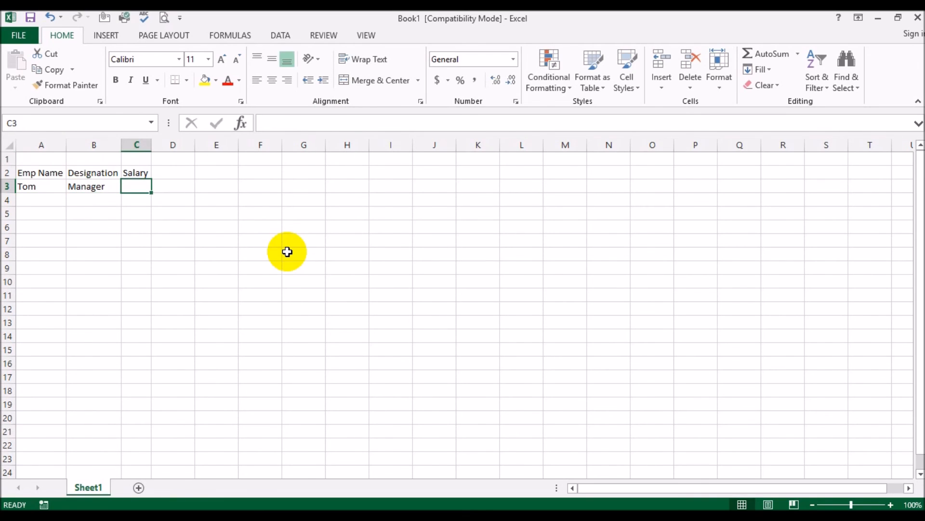
pyautogui.write('35000')
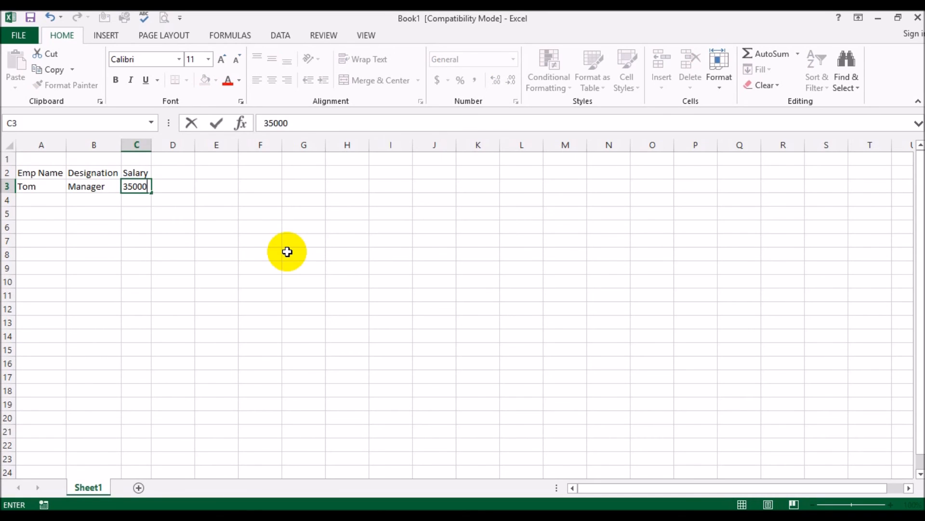
pyautogui.press('Return')
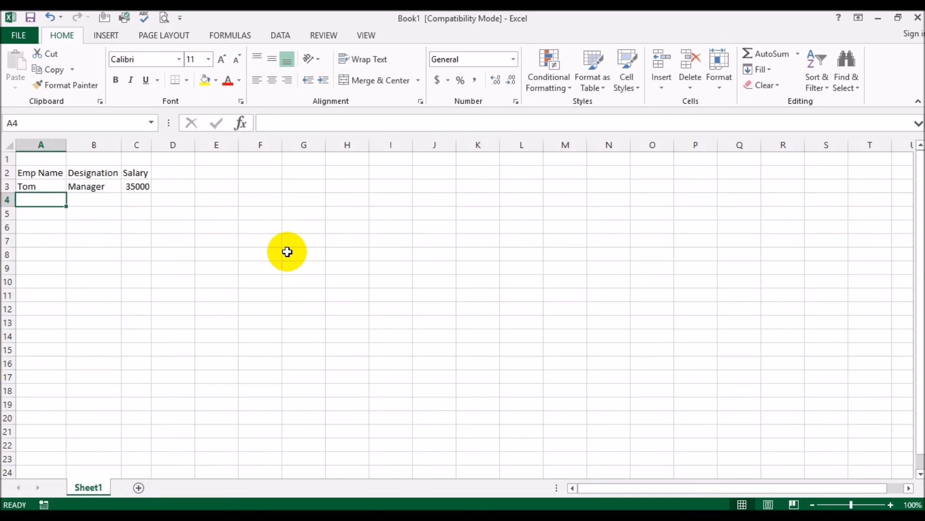
# Format the Salary column as Number with the 1000 separator and 0 decimal places
pyautogui.click(138, 145)
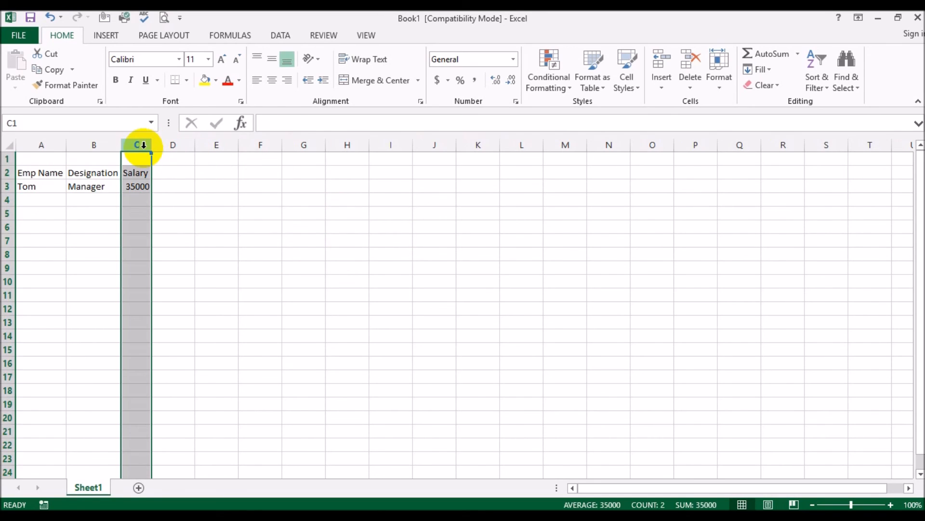
pyautogui.rightClick(139, 145)
pyautogui.click(196, 292)
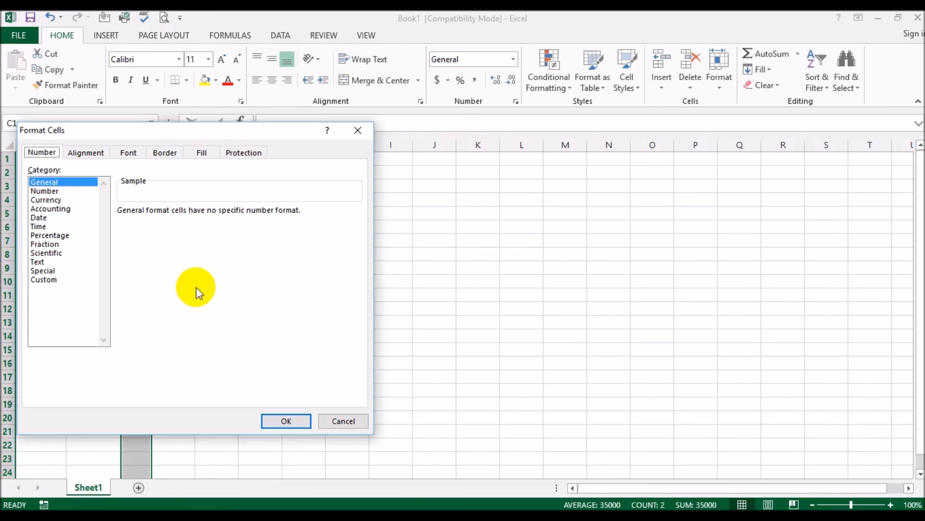
pyautogui.click(49, 191)
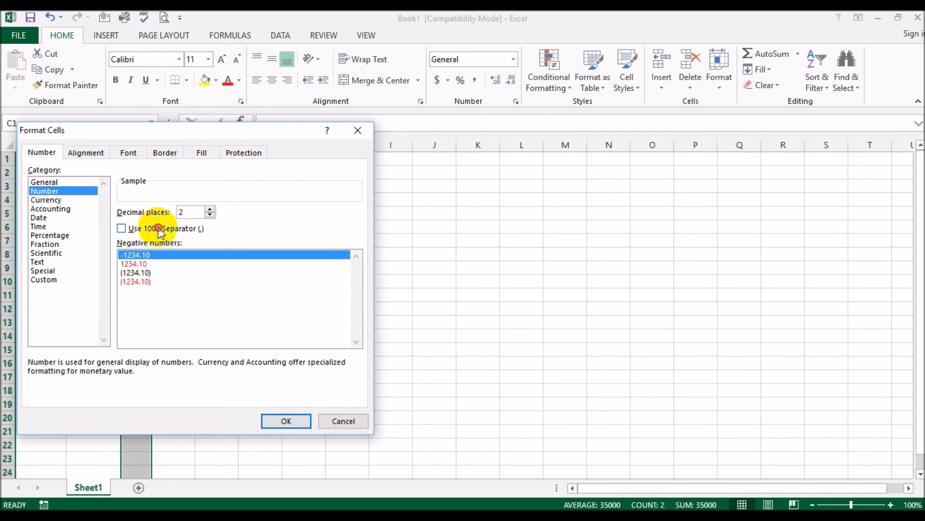
pyautogui.click(126, 228)
pyautogui.click(210, 215)
pyautogui.click(211, 215)
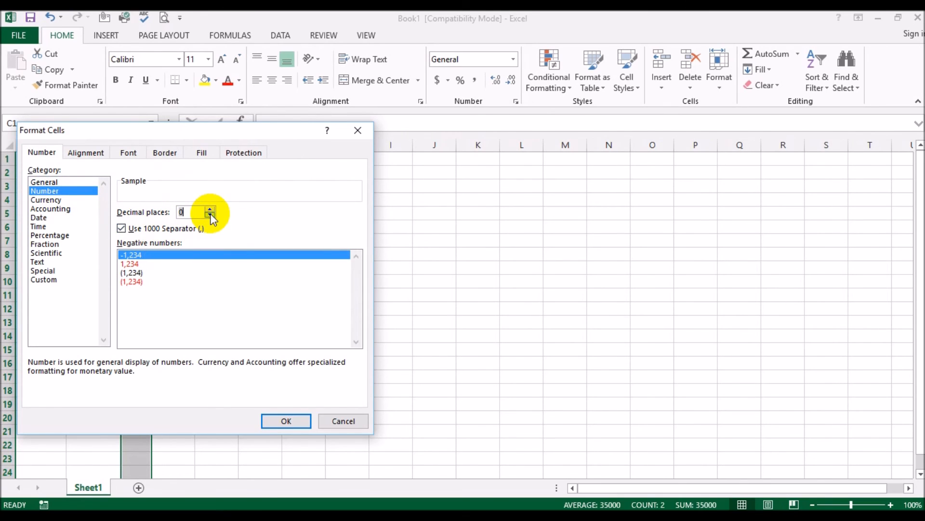
pyautogui.click(286, 421)
# Fill row 4 with the second employee's name, the designation Manager and the salary 37,500
pyautogui.click(39, 195)
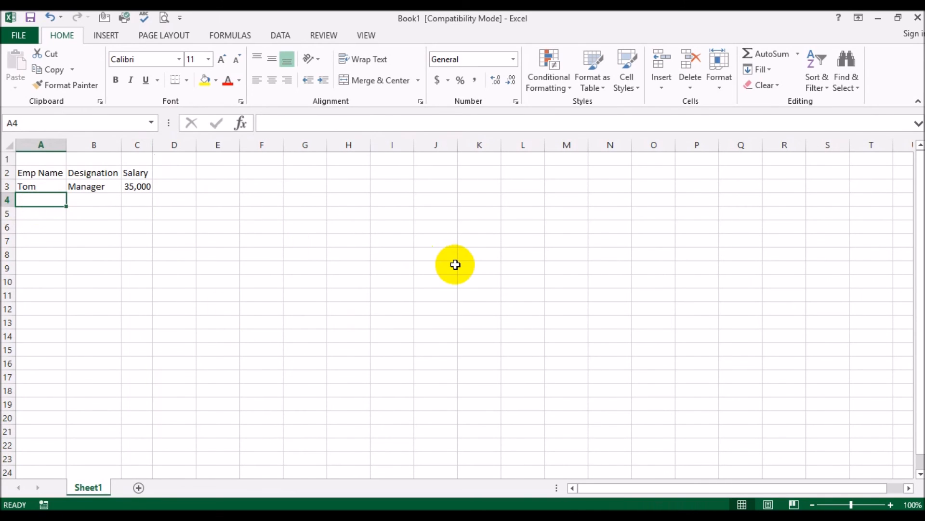
pyautogui.write('Bill')
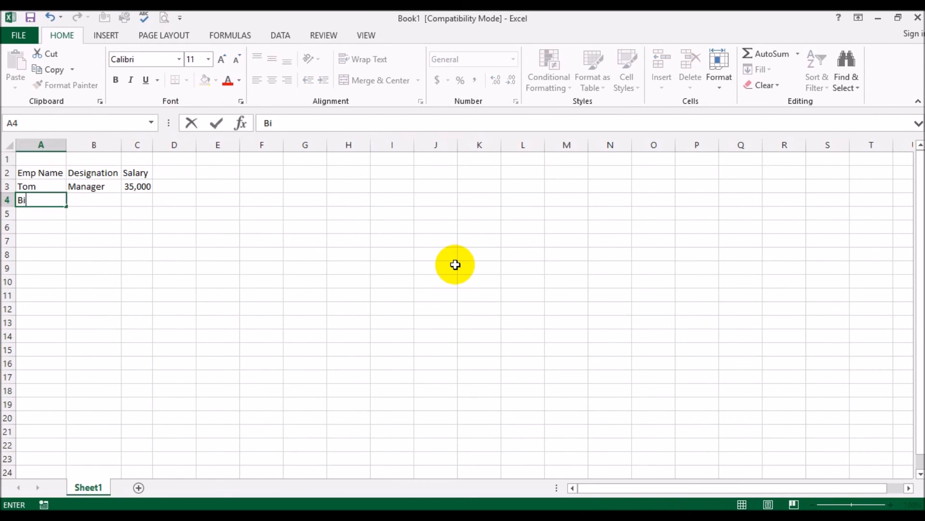
pyautogui.press('Tab')
pyautogui.write('Manager')
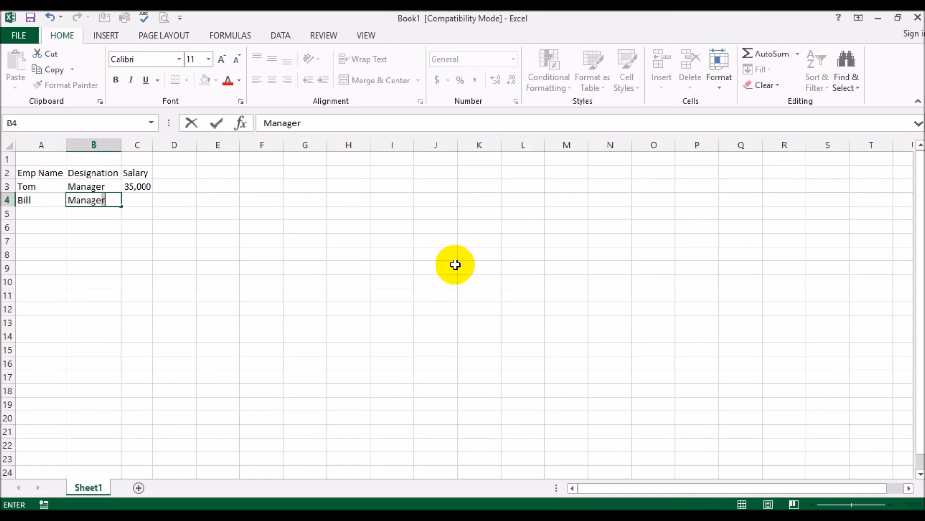
pyautogui.press('Tab')
pyautogui.write('37')
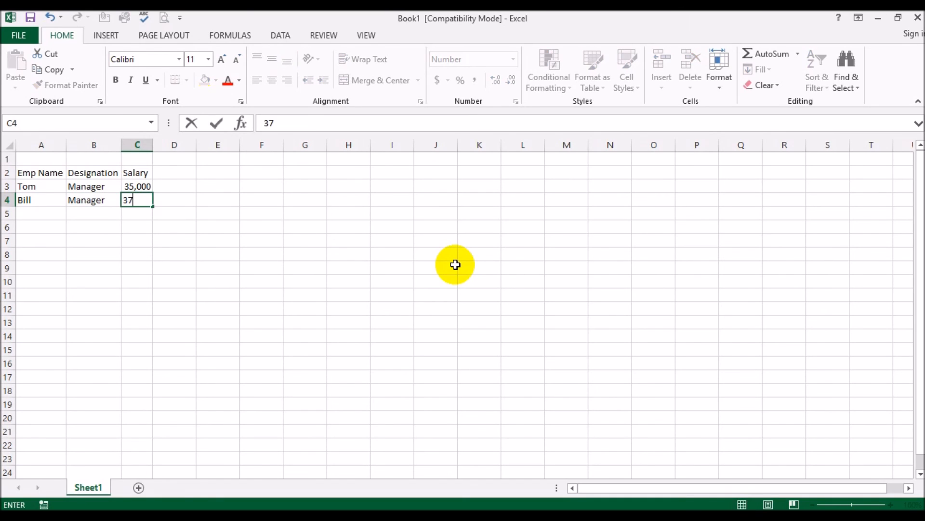
pyautogui.write(',500')
pyautogui.press('Return')
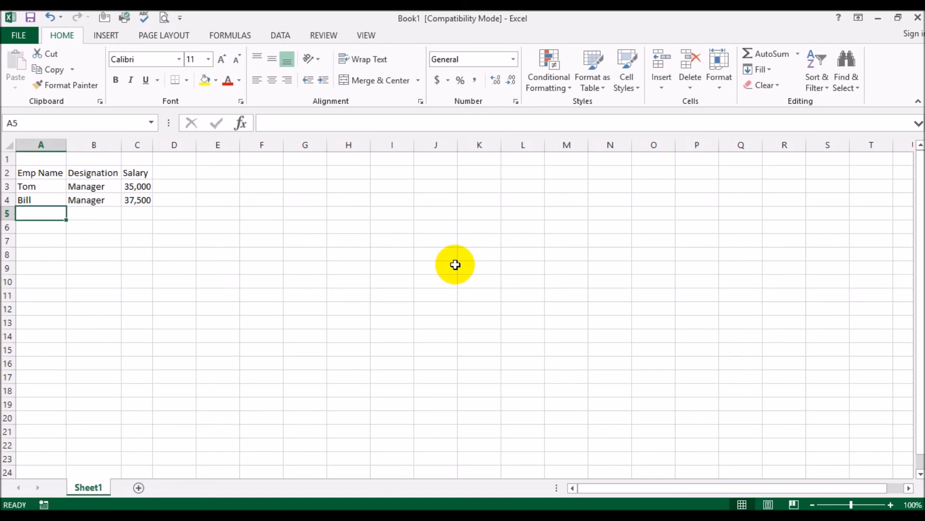
# Fill row 5 with the third employee's name, designation Asst. Manager and salary 24000, widening column B to fit the designation
pyautogui.write('Chris')
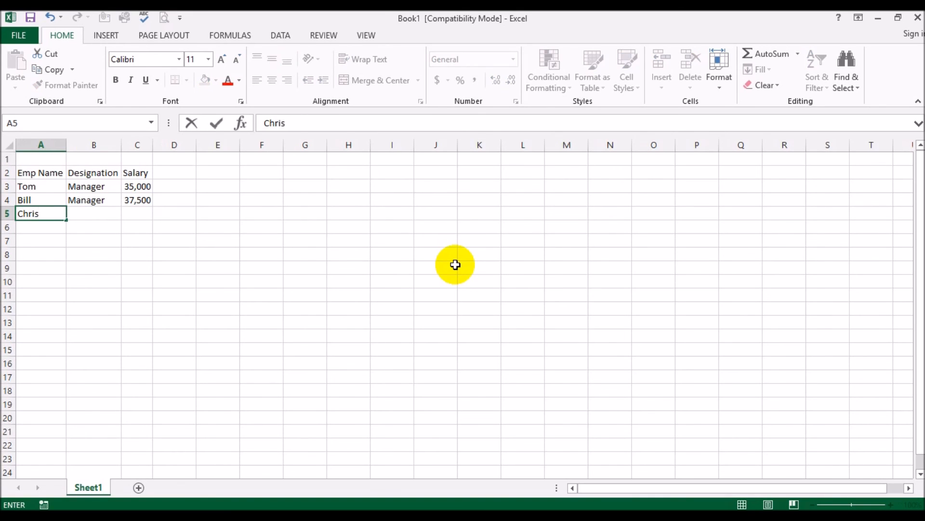
pyautogui.press('Tab')
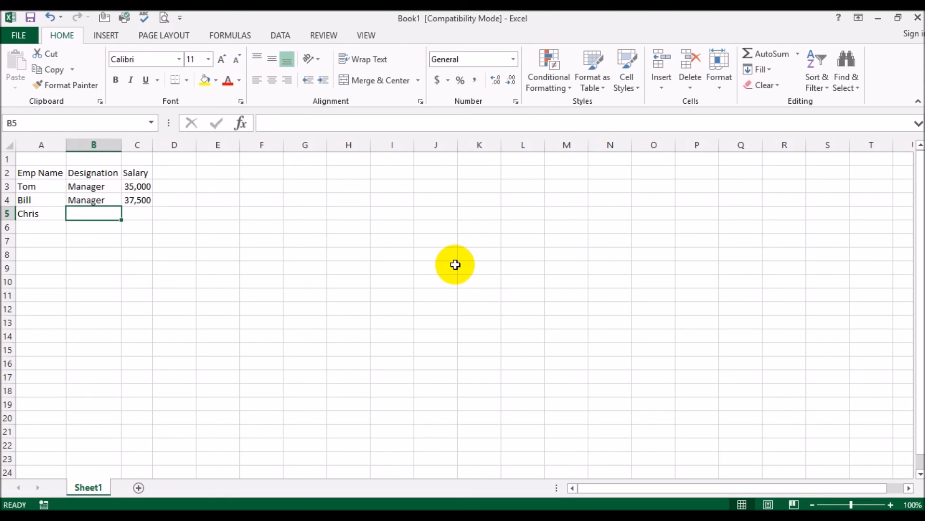
pyautogui.write('Assit')
pyautogui.press('BackSpace')
pyautogui.press('BackSpace')
pyautogui.write('t')
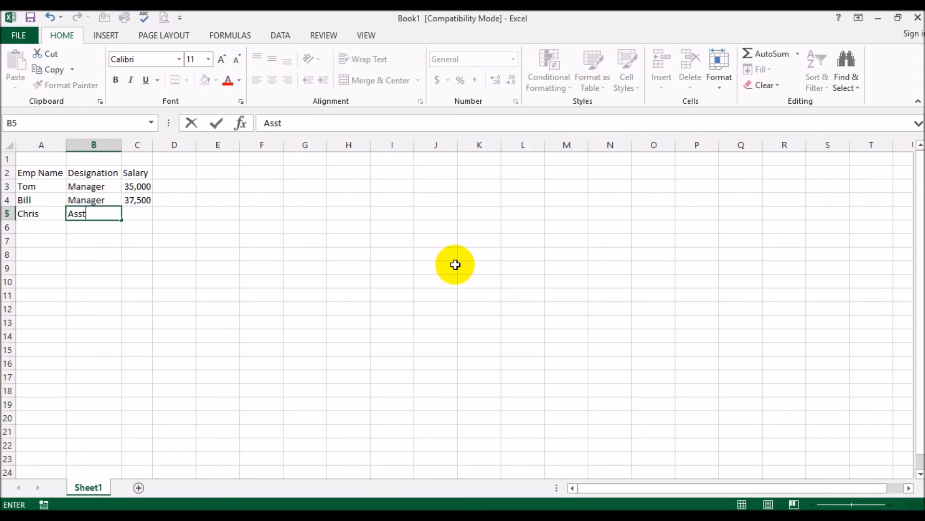
pyautogui.write('. Manager')
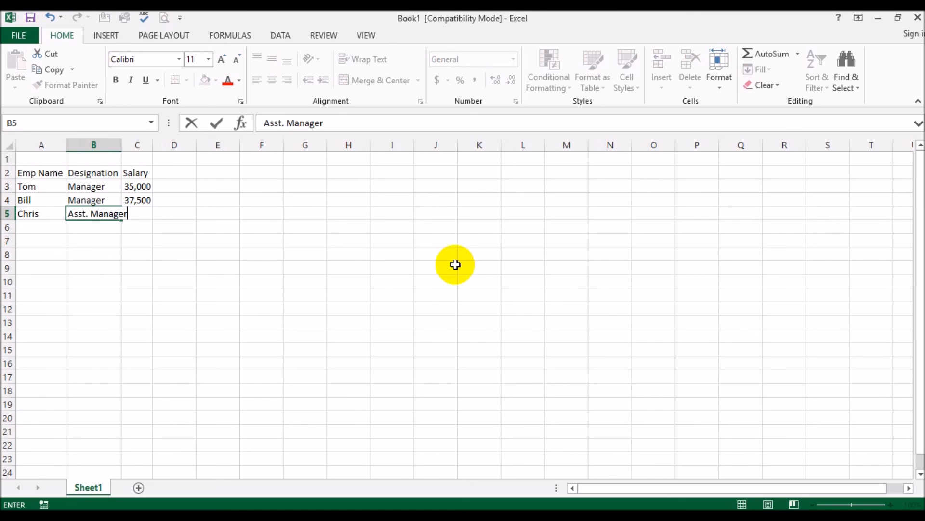
pyautogui.press('Tab')
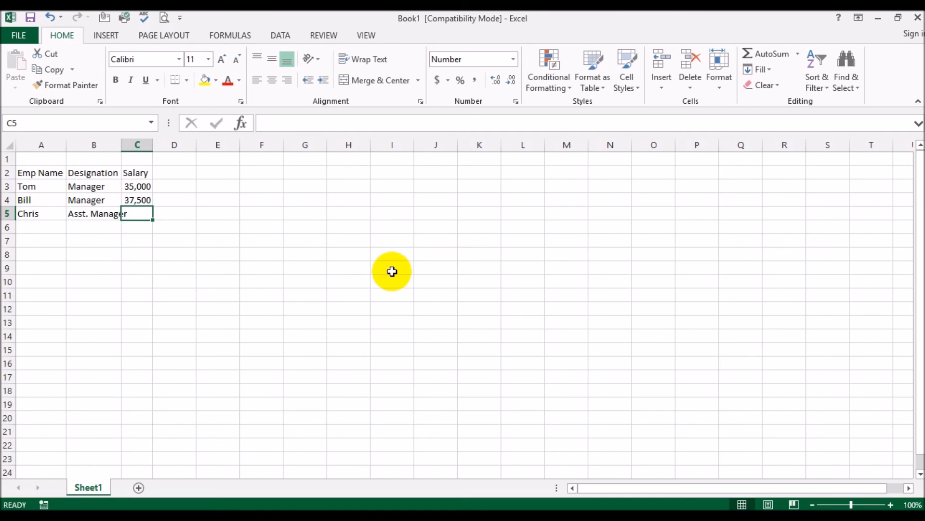
pyautogui.moveTo(120, 144); pyautogui.dragTo(131, 144)
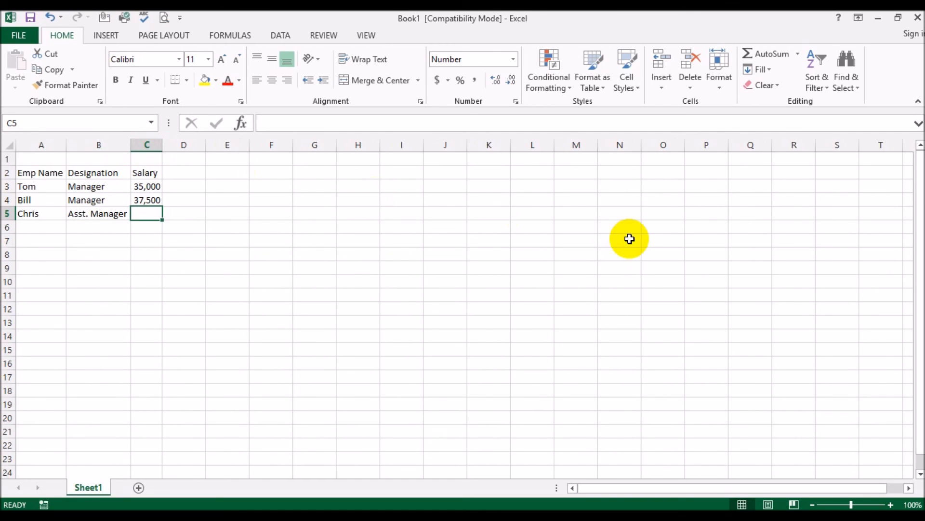
pyautogui.write('24000')
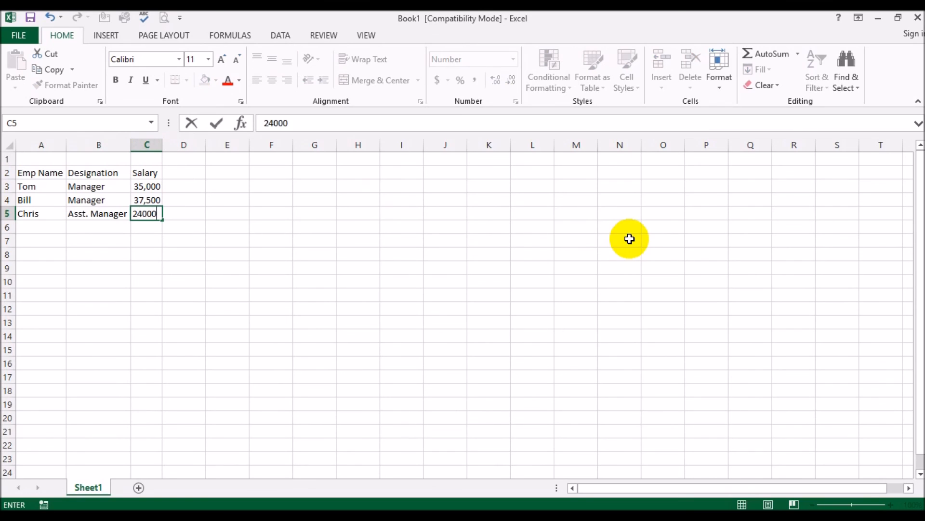
pyautogui.press('Return')
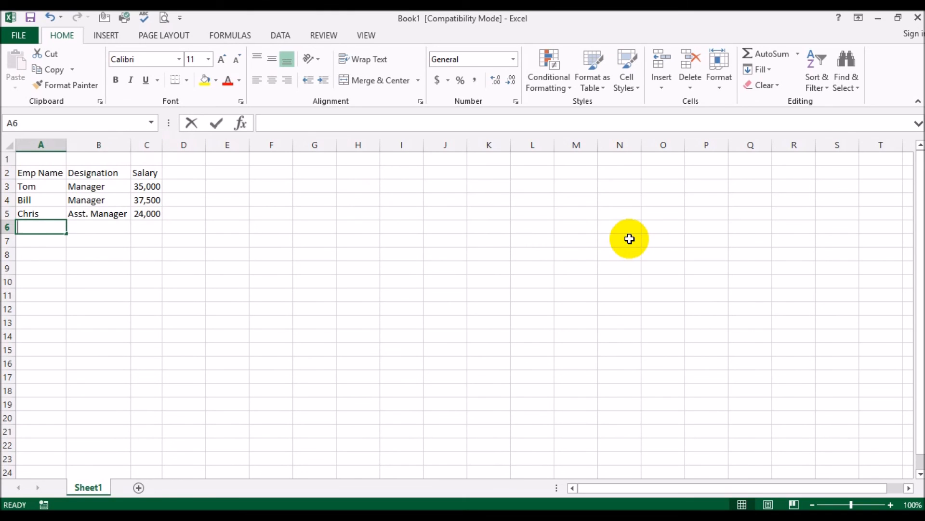
# Fill row 6 with the fourth employee's name, the designation Asst. Manager and the salary 24200
pyautogui.write('Todd')
pyautogui.press('Tab')
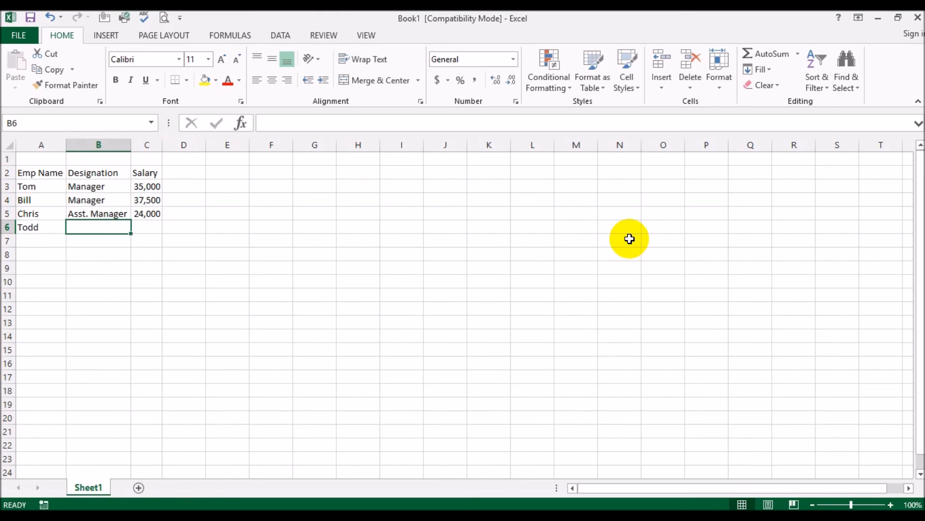
pyautogui.write('Asst. Manager')
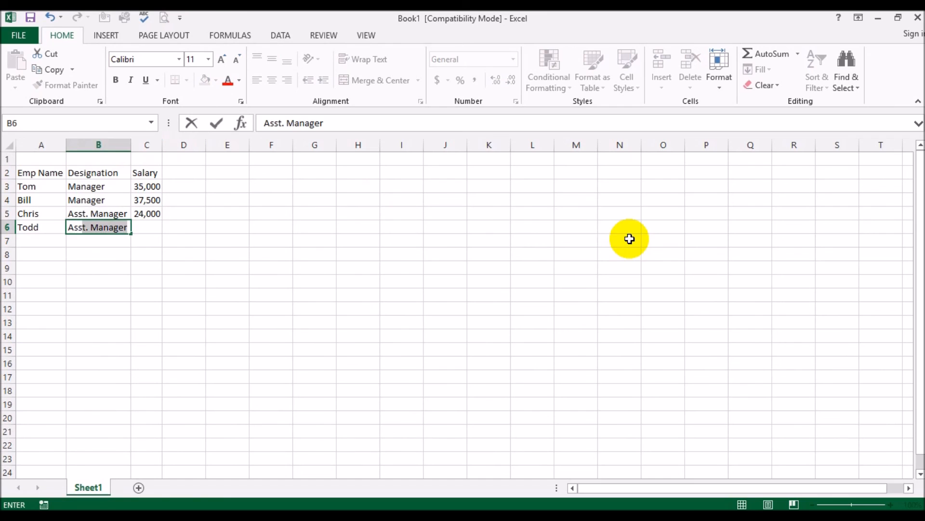
pyautogui.press('Tab')
pyautogui.write('24200')
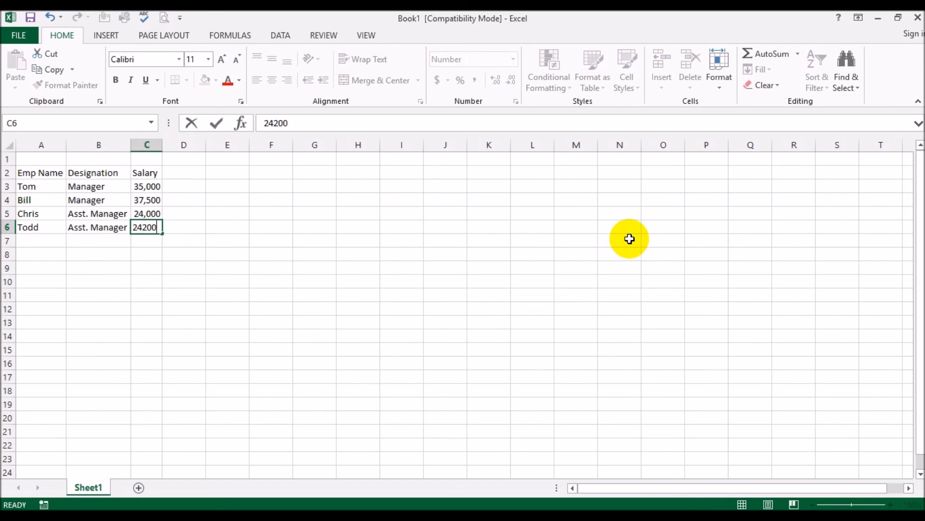
pyautogui.press('Return')
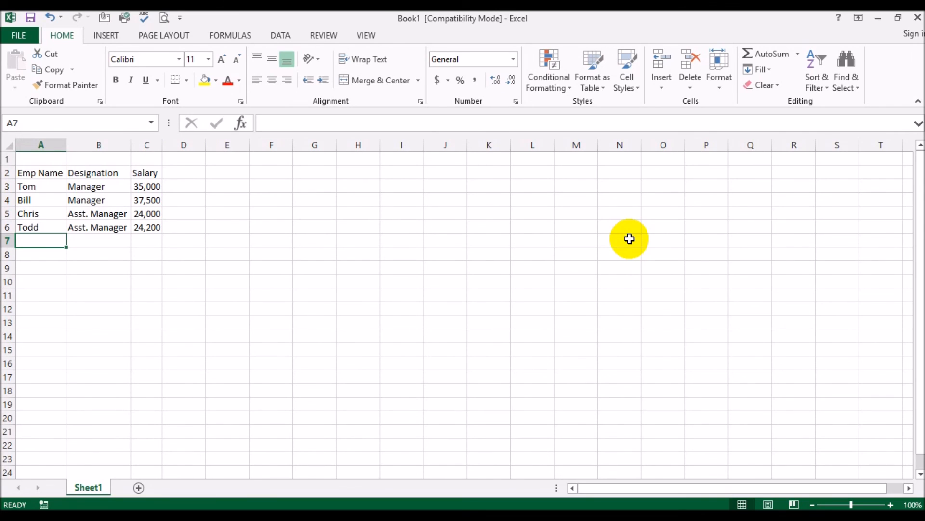
# Fill row 7 with the fifth employee's name, the designation Manager and the salary 36000
pyautogui.write('Terry')
pyautogui.press('Tab')
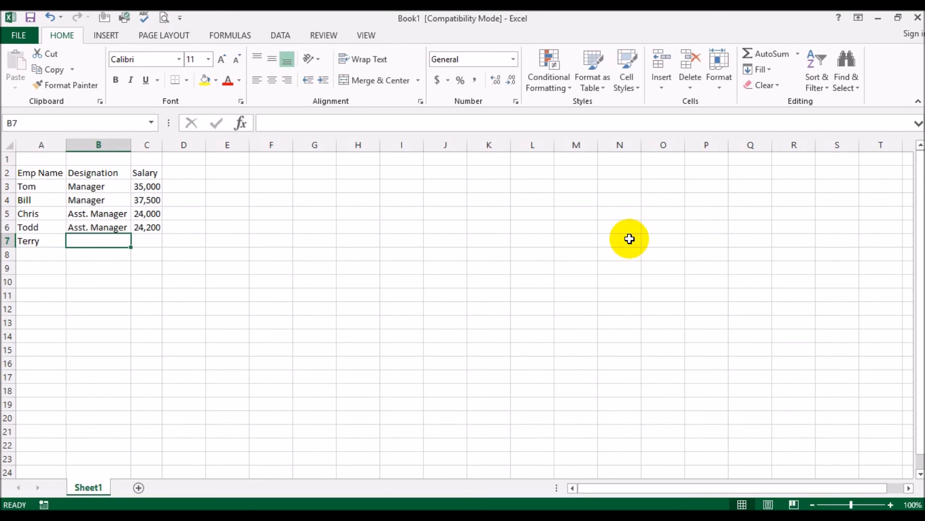
pyautogui.write('Manager')
pyautogui.press('Tab')
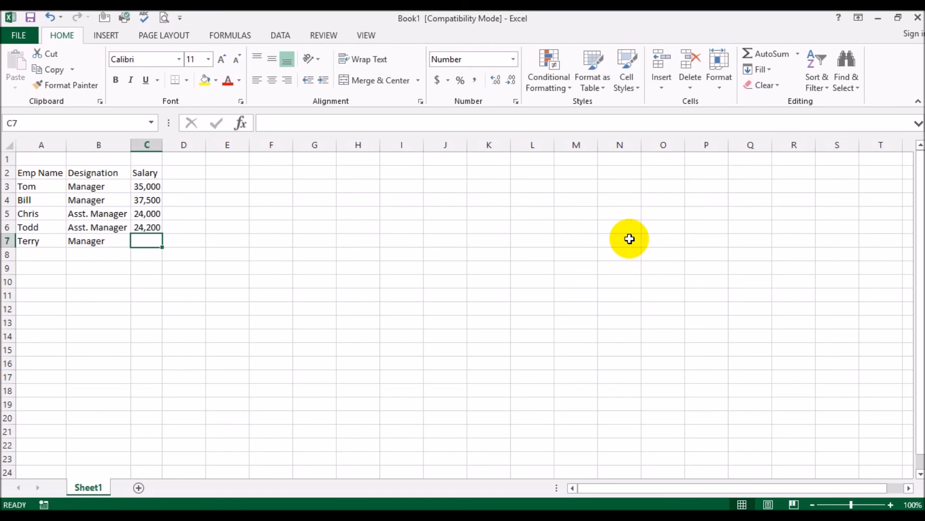
pyautogui.write('36000')
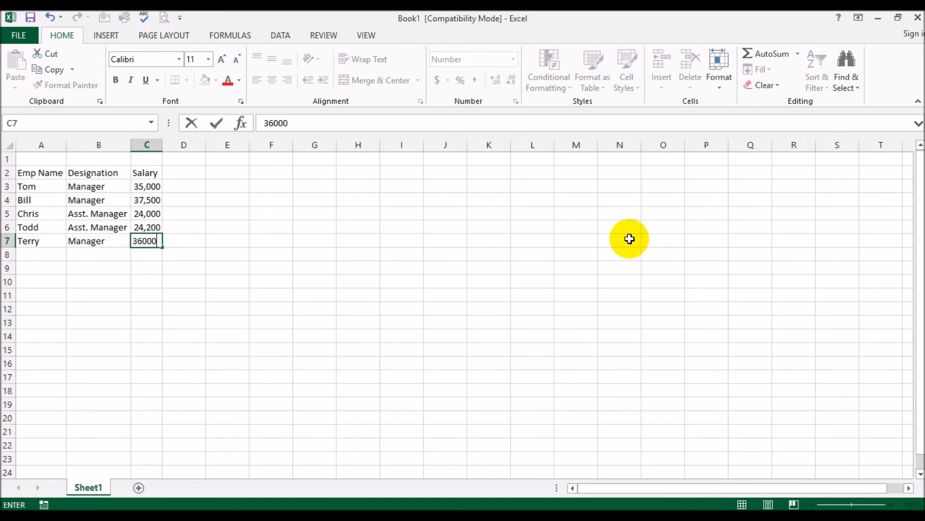
pyautogui.press('Return')
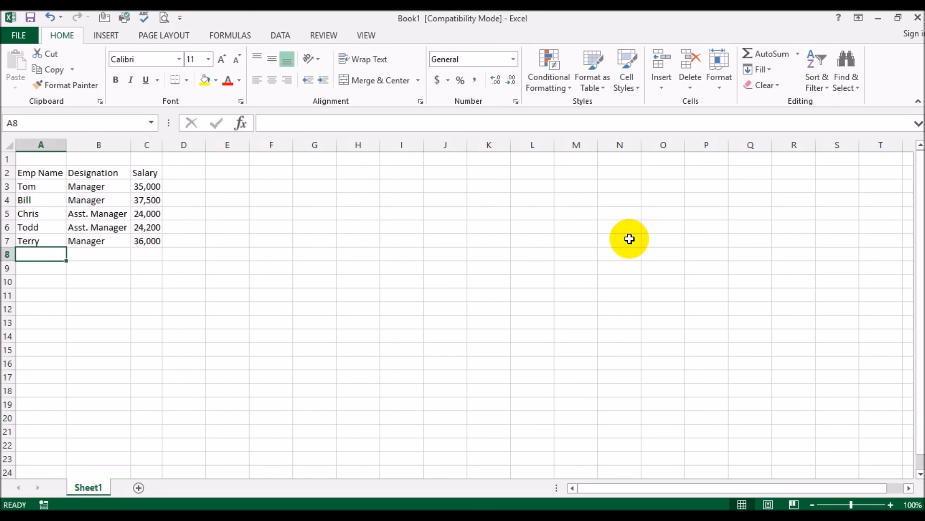
# Fill row 8 with the sixth employee's name, the designation Manager and the salary 37000
pyautogui.write('Joe')
pyautogui.press('Tab')
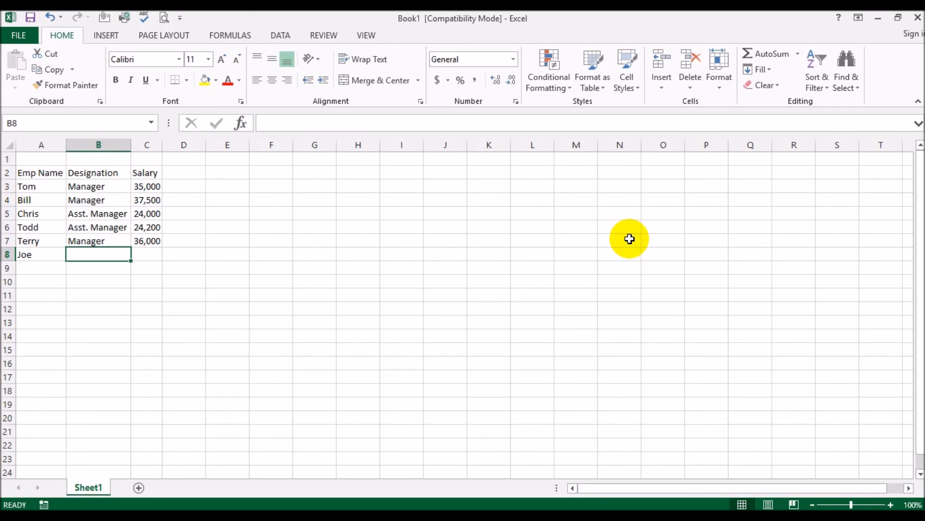
pyautogui.write('Manager')
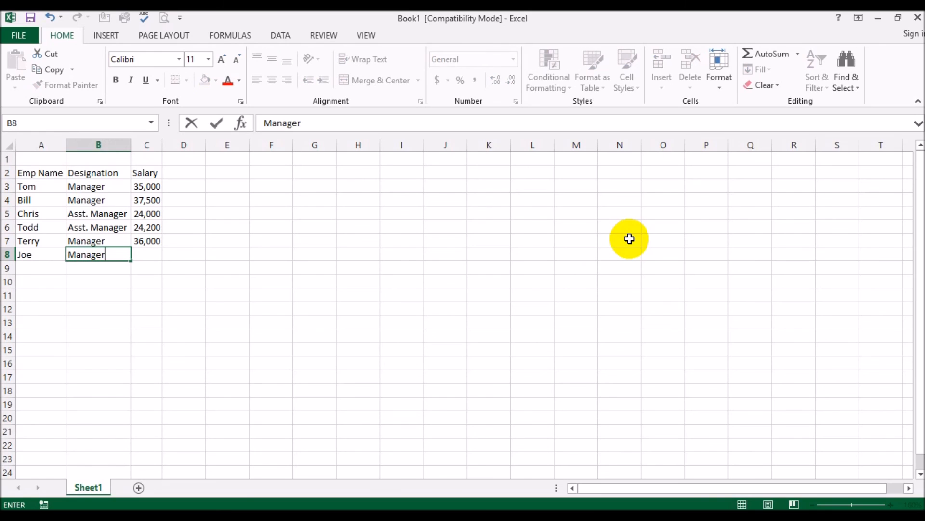
pyautogui.press('Tab')
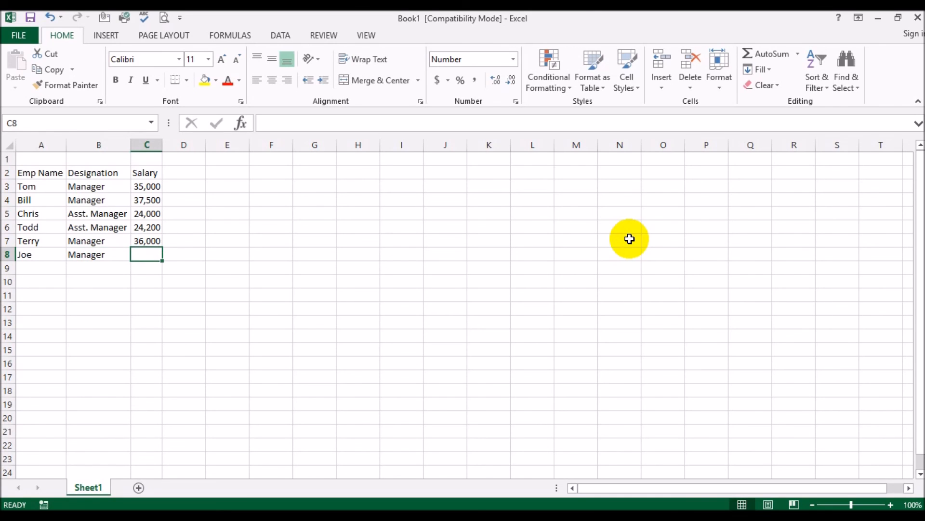
pyautogui.write('37000')
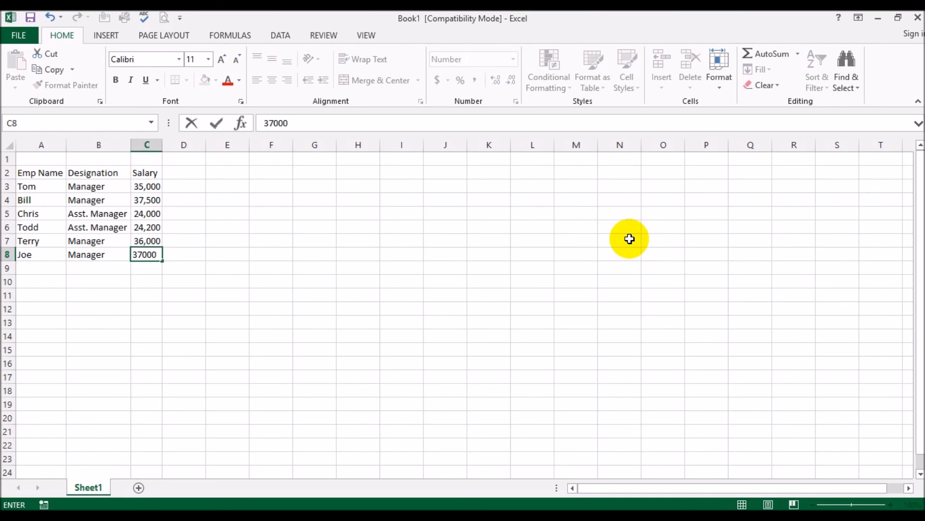
pyautogui.press('Return')
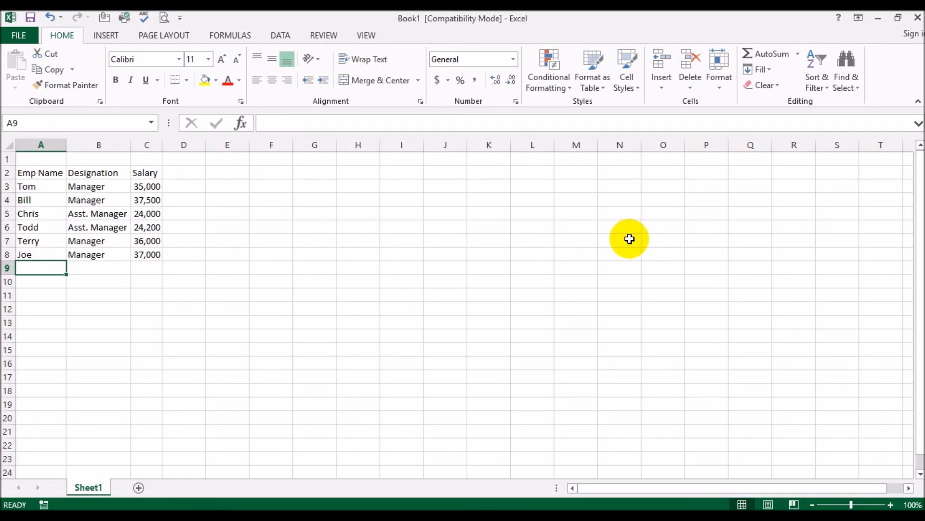
# Fill row 9 with the seventh employee's name, the designation Asst. Manager and the salary 23500
pyautogui.write('Jill')
pyautogui.press('Tab')
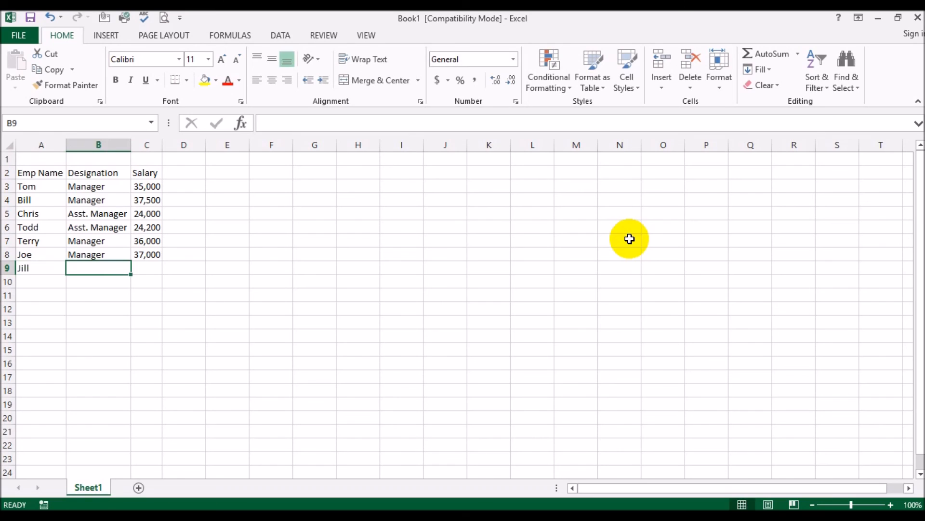
pyautogui.write('Asst. Manager')
pyautogui.press('Tab')
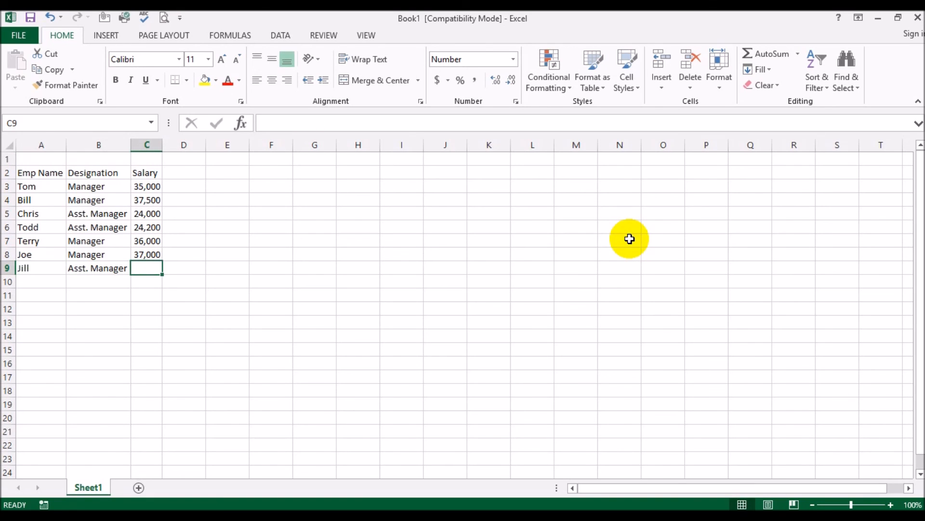
pyautogui.write('23500')
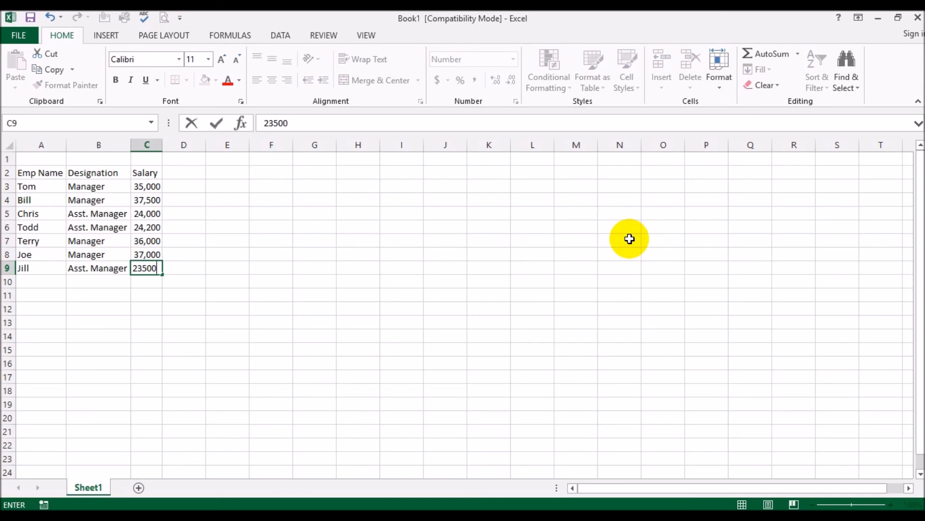
pyautogui.press('Return')
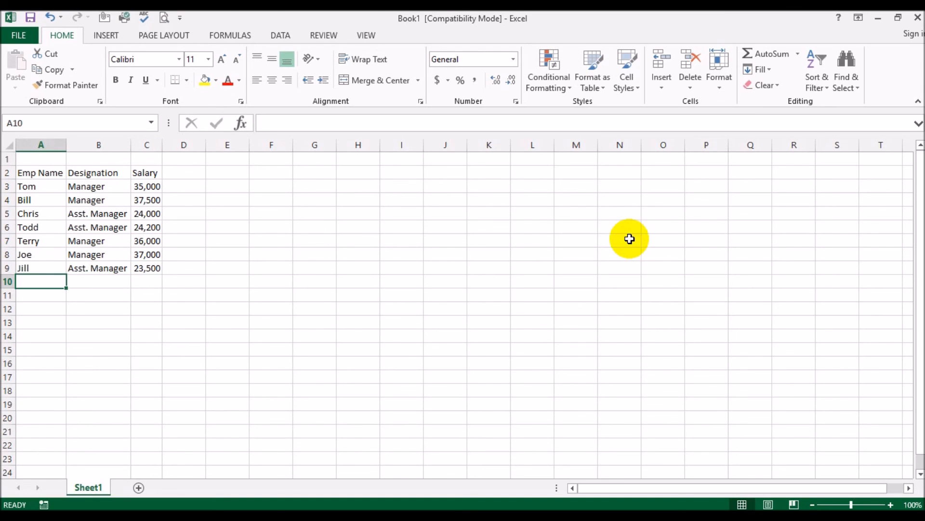
# Fill row 10 with the eighth employee's name, the designation Secretary and the salary 18000
pyautogui.write('ulie')
pyautogui.press('Tab')
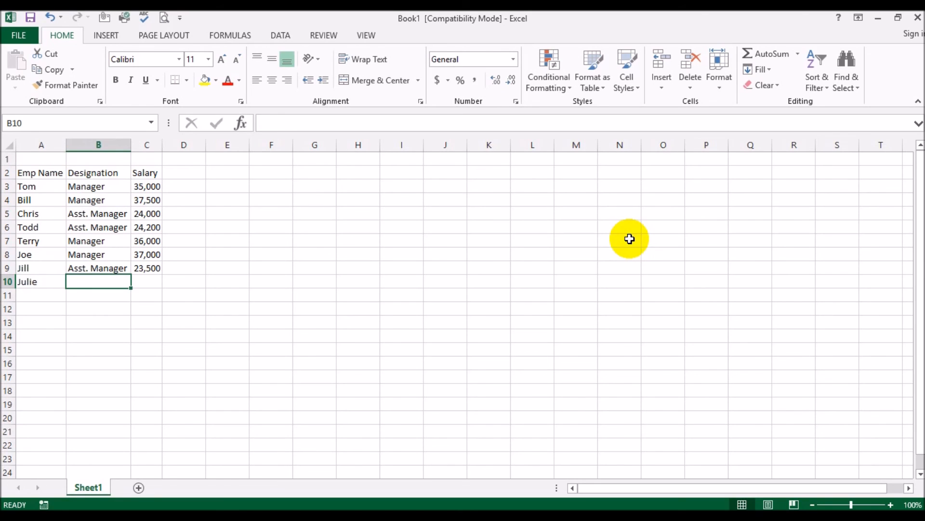
pyautogui.write('Sec')
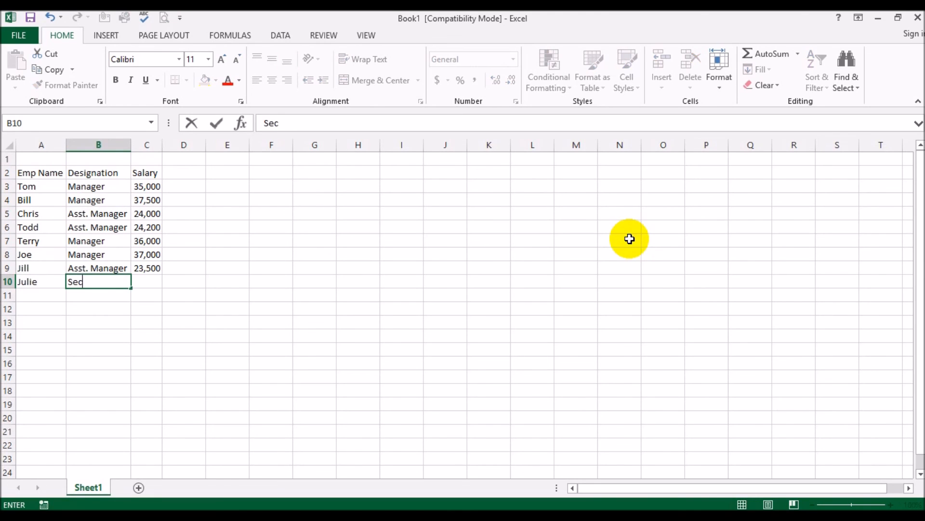
pyautogui.write('retary')
pyautogui.press('Tab')
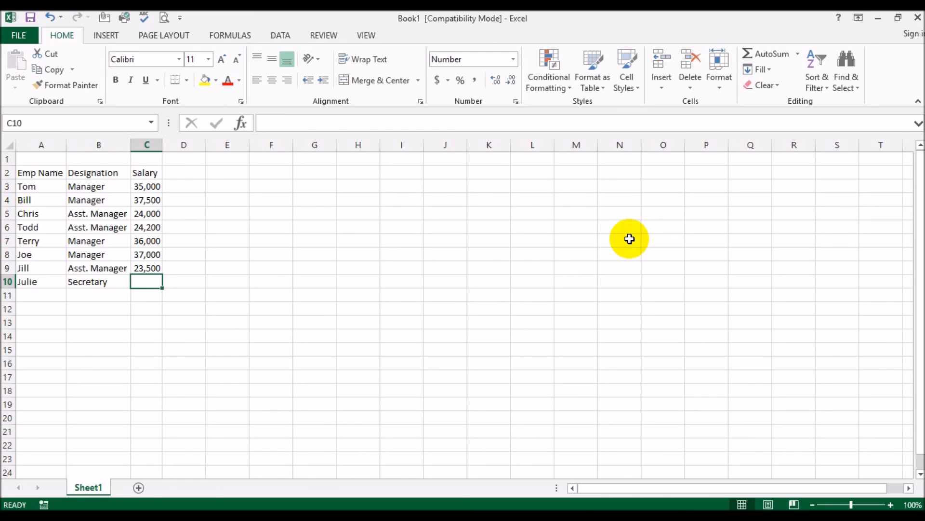
pyautogui.write('18000')
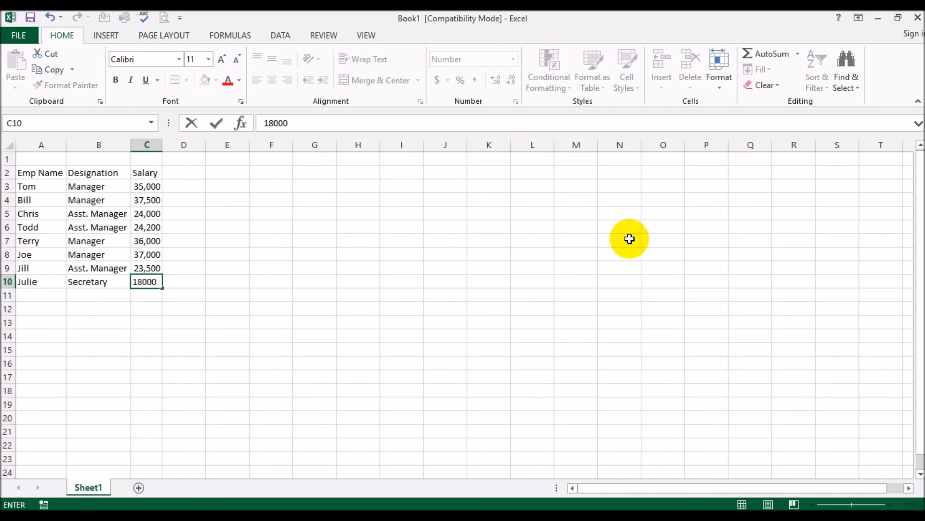
pyautogui.press('Return')
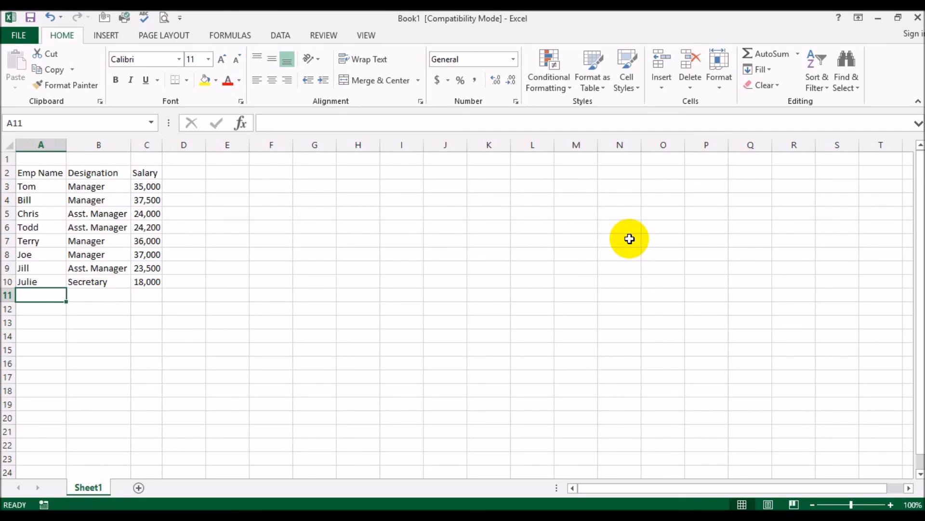
# Fill row 11 with the ninth employee's name, the designation Secretary and the salary 19500
pyautogui.write('Gail')
pyautogui.press('Tab')
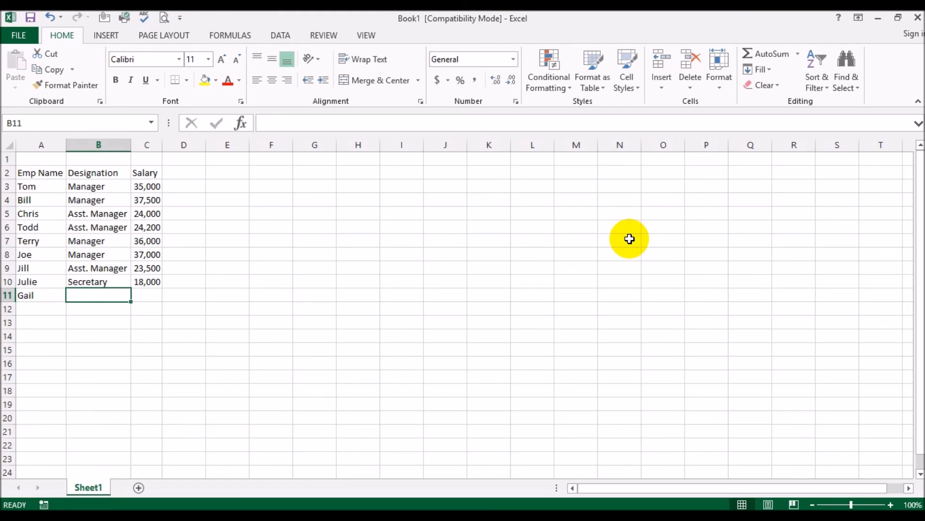
pyautogui.write('secretary')
pyautogui.press('Tab')
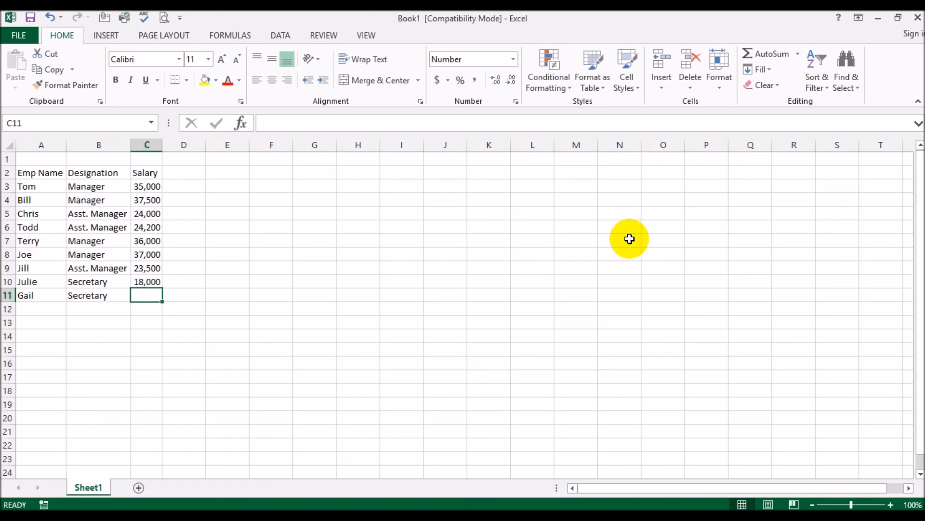
pyautogui.write('19500')
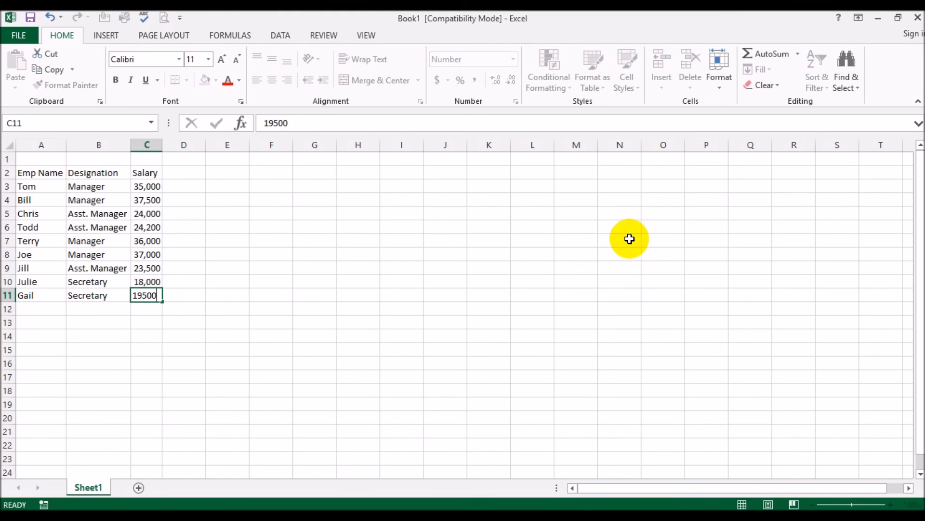
pyautogui.press('Return')
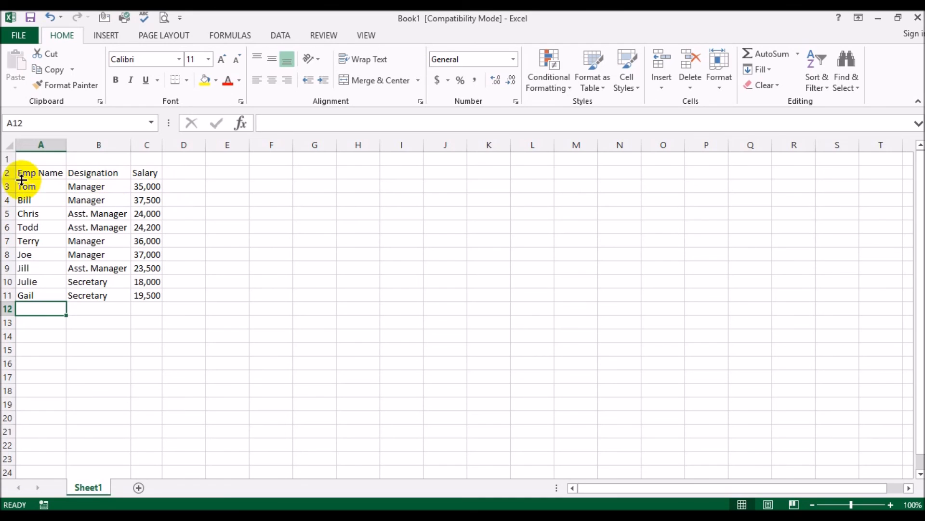
# Delete the empty row 1 above the table headers
pyautogui.rightClick(7, 159)
pyautogui.click(18, 275)
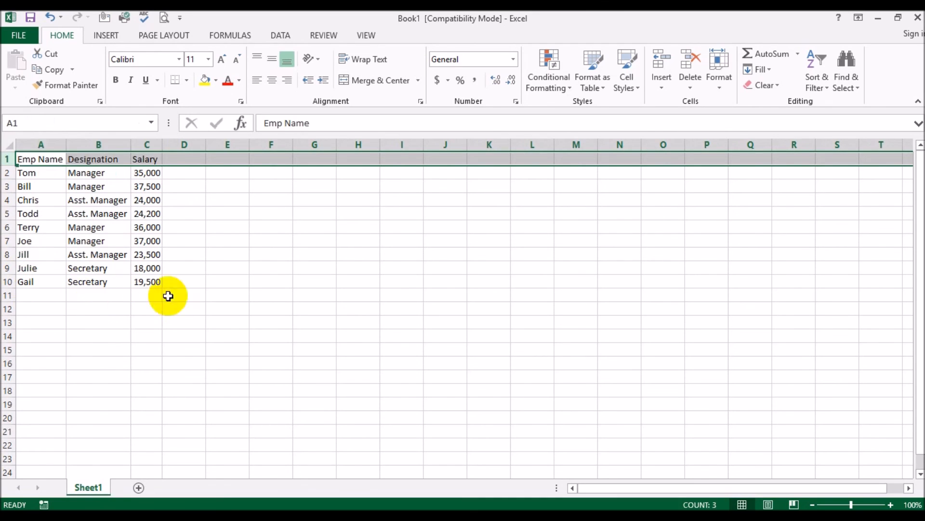
pyautogui.click(227, 292)
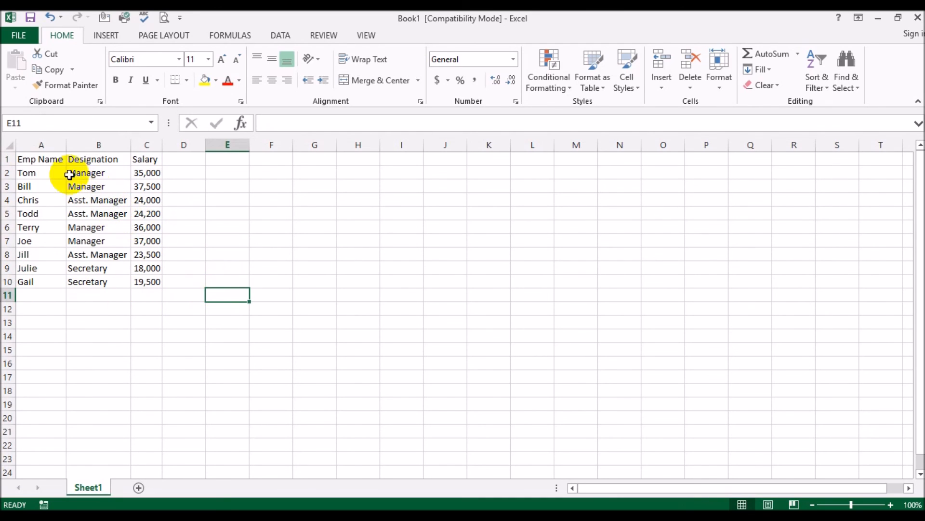
pyautogui.click(10, 144)
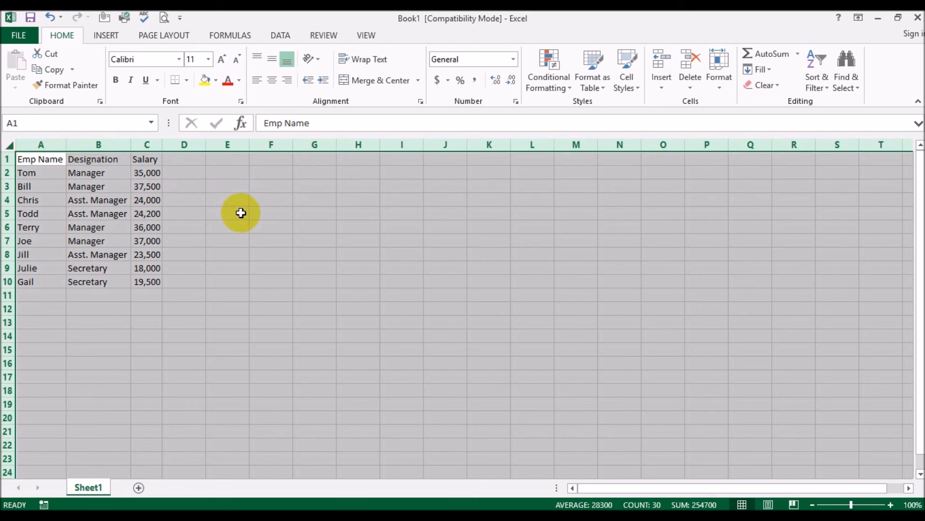
pyautogui.click(307, 226)
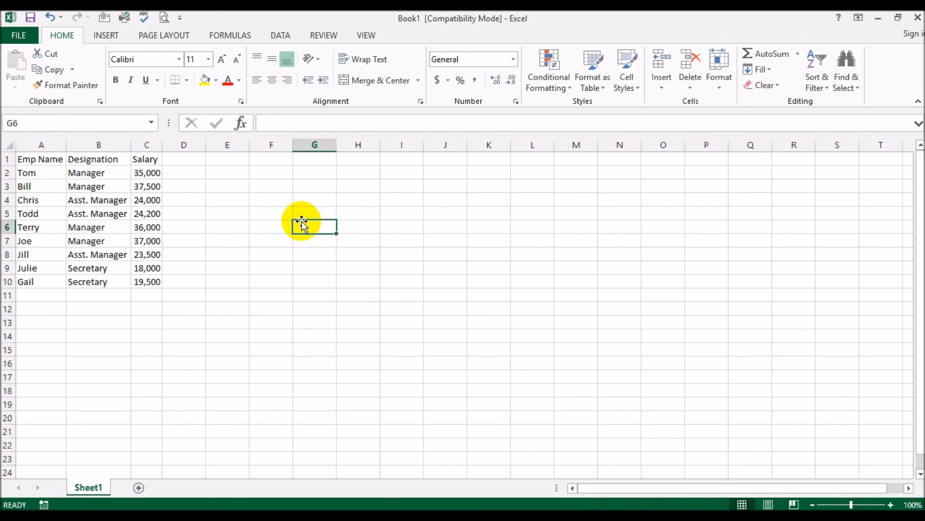
# Create a PivotTable from the employee data in A1:C10, placed at cell G1 of the existing worksheet
pyautogui.moveTo(37, 156); pyautogui.dragTo(145, 282)
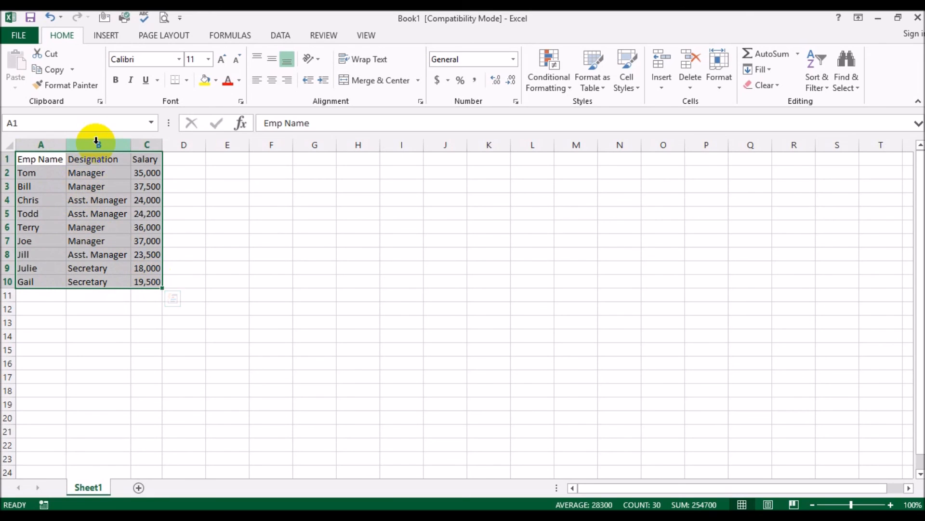
pyautogui.click(112, 36)
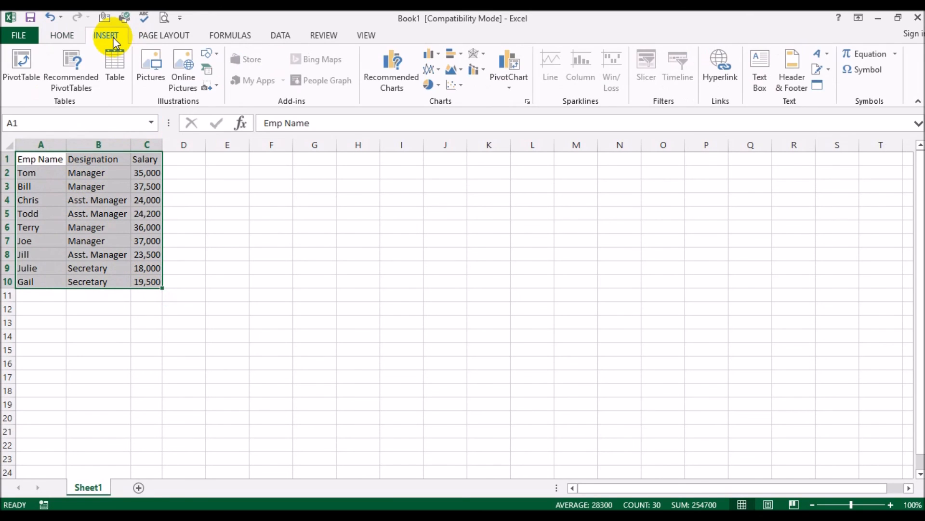
pyautogui.click(23, 56)
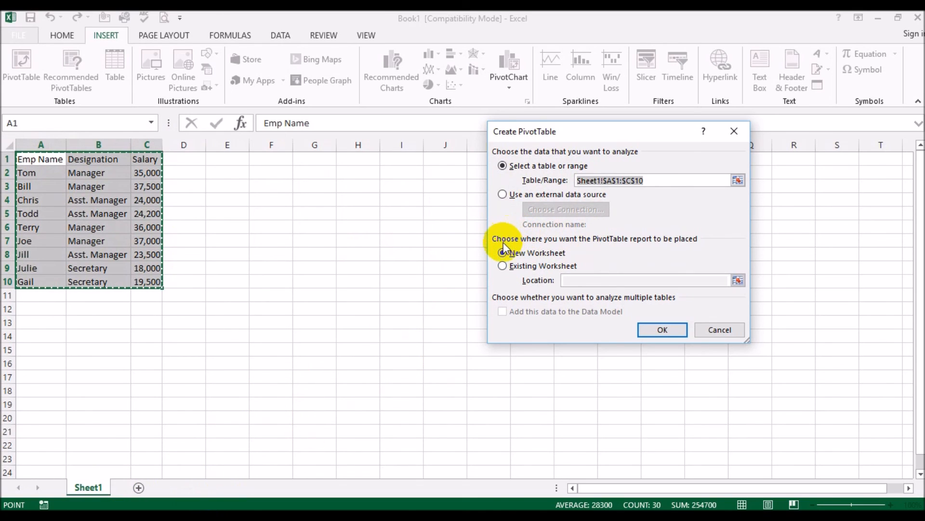
pyautogui.click(506, 267)
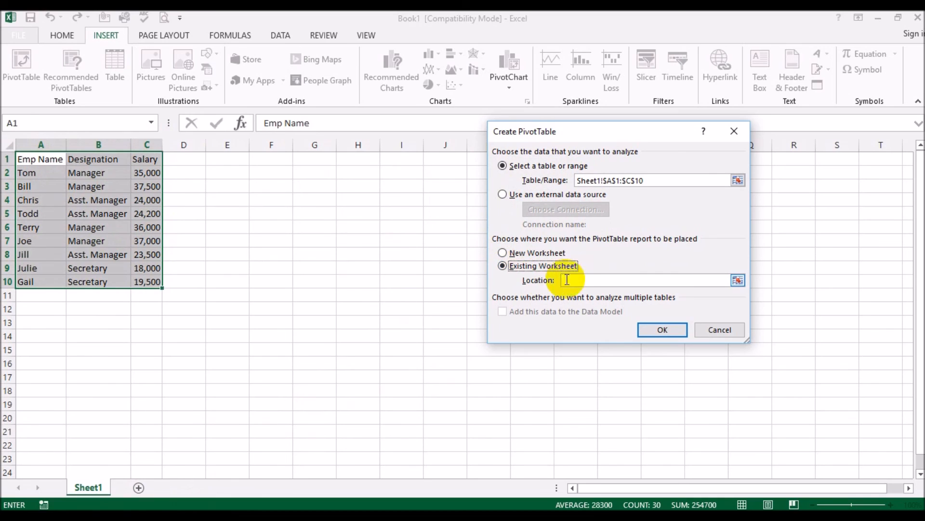
pyautogui.click(314, 159)
pyautogui.click(658, 330)
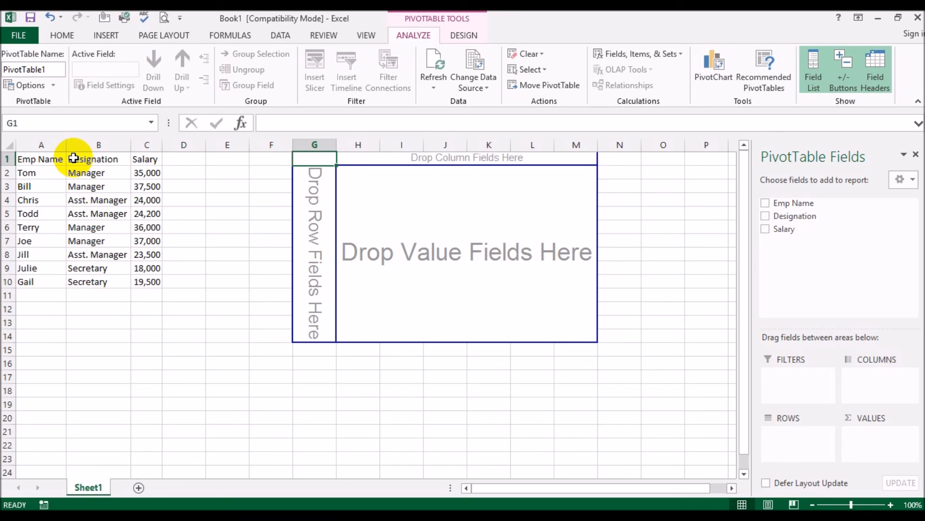
# Add Designation to the PivotTable's row fields and Salary to its value fields
pyautogui.moveTo(30, 157); pyautogui.dragTo(144, 278)
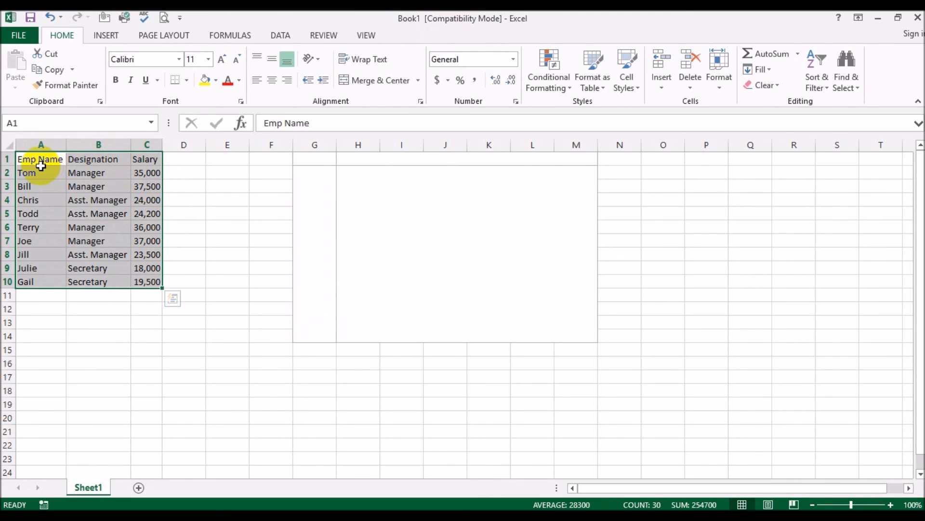
pyautogui.click(588, 249)
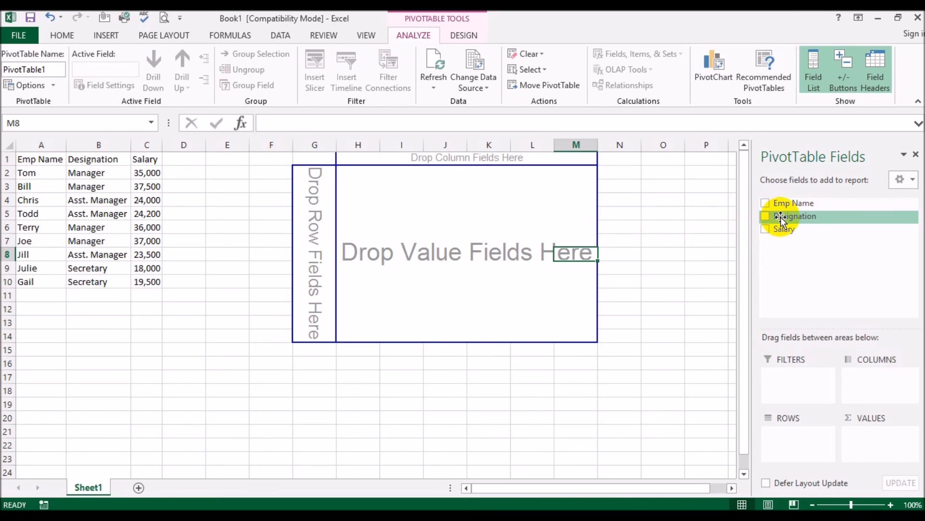
pyautogui.moveTo(782, 218); pyautogui.dragTo(800, 436)
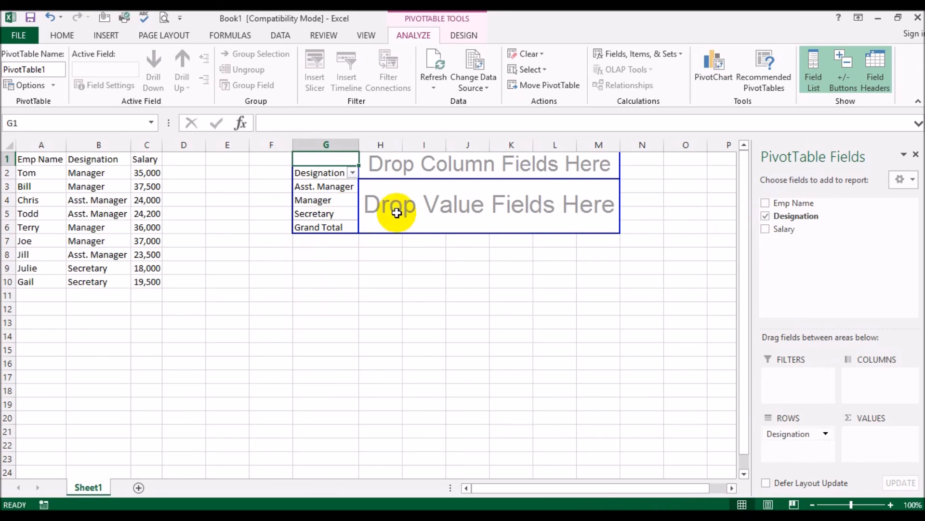
pyautogui.moveTo(786, 229); pyautogui.dragTo(873, 446)
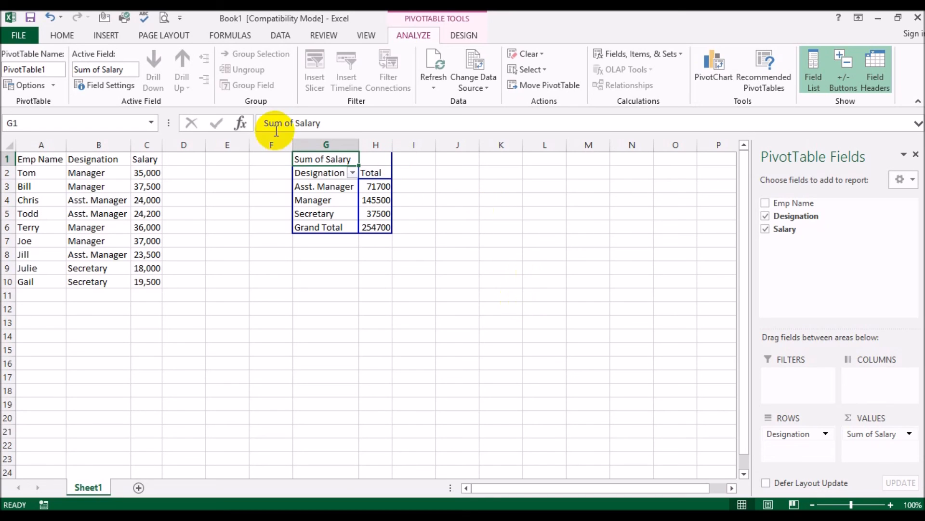
# Format column H as Number with a thousands separator and 0 decimal places, and fit the column width to its contents
pyautogui.rightClick(375, 145)
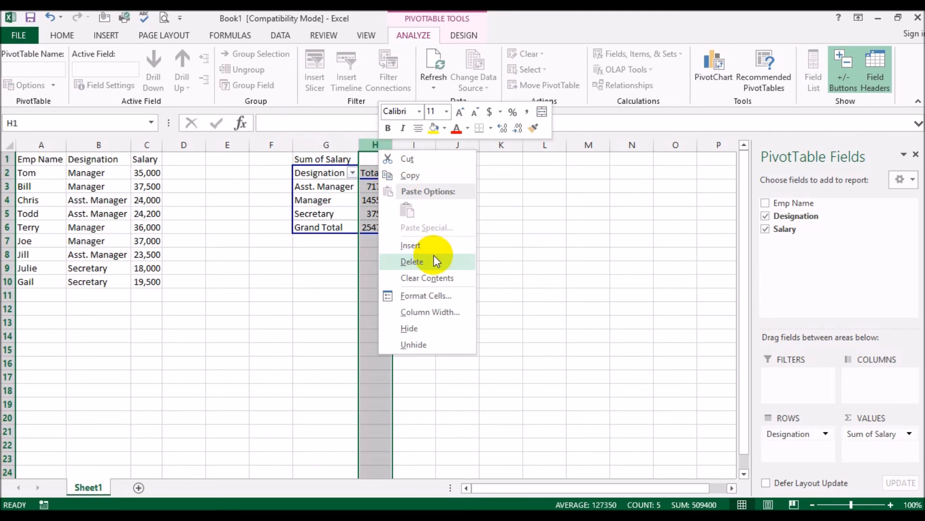
pyautogui.click(446, 295)
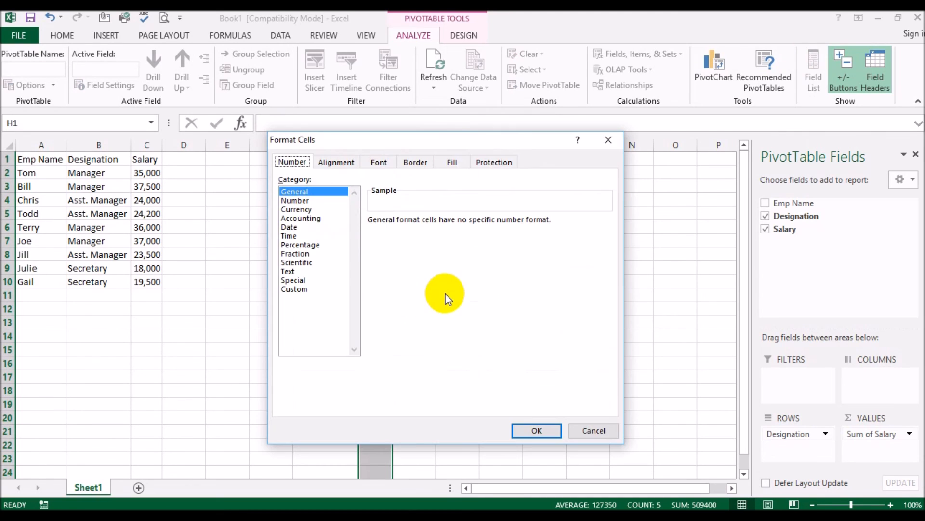
pyautogui.click(295, 200)
pyautogui.click(415, 238)
pyautogui.click(460, 225)
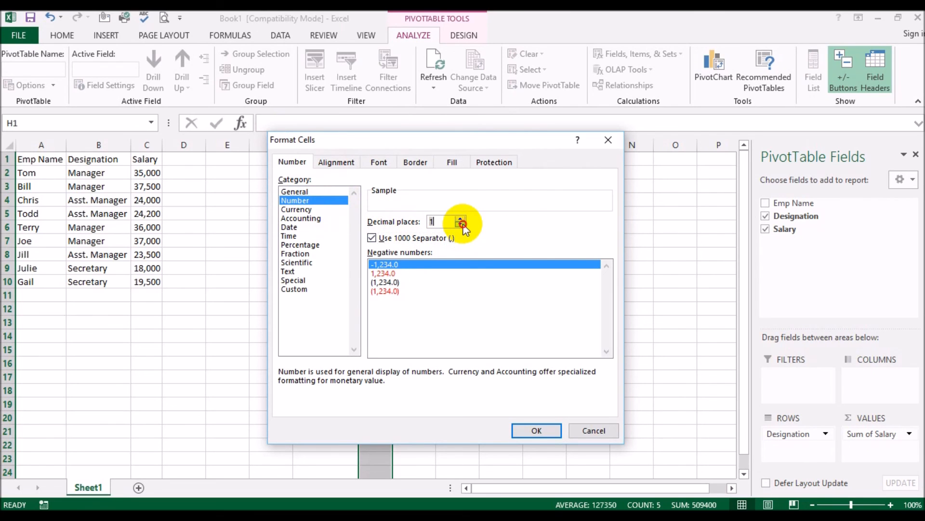
pyautogui.click(461, 224)
pyautogui.click(537, 430)
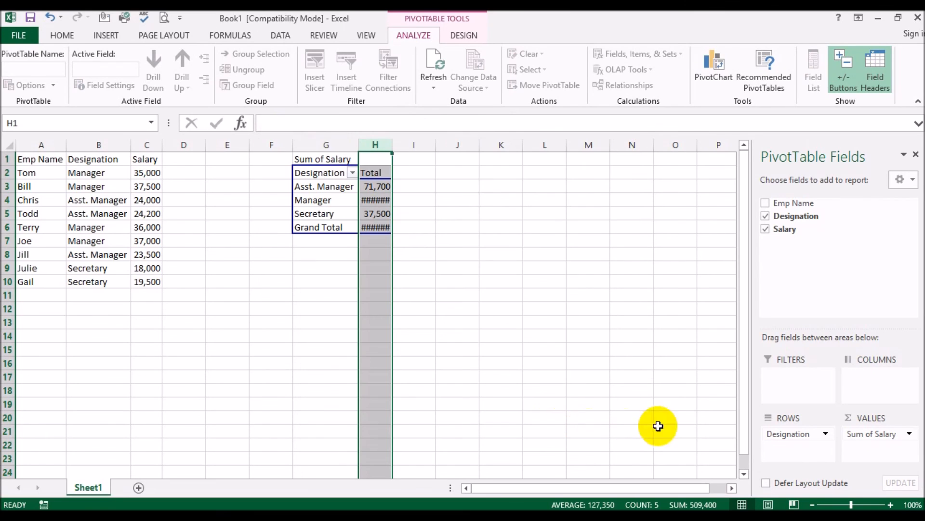
pyautogui.doubleClick(393, 143)
pyautogui.click(497, 256)
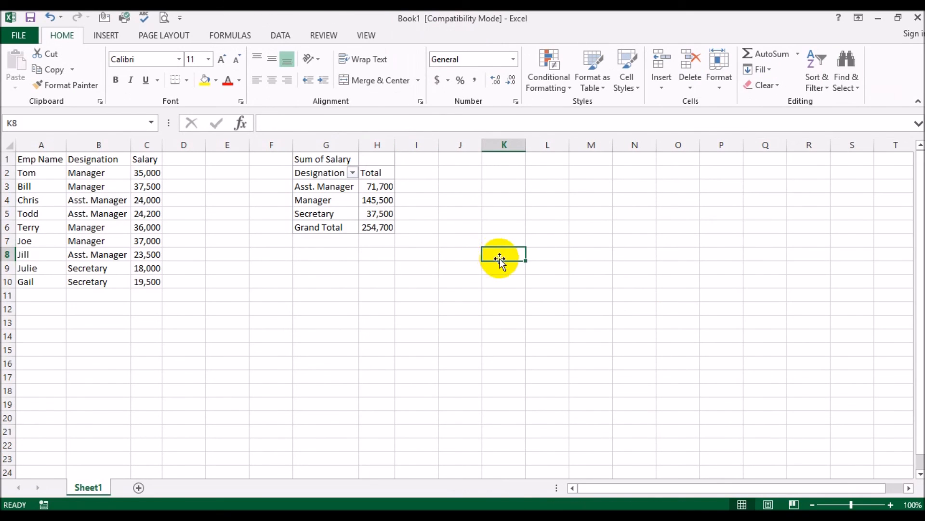
# Summarize the PivotTable's Salary value field by Average
pyautogui.click(370, 212)
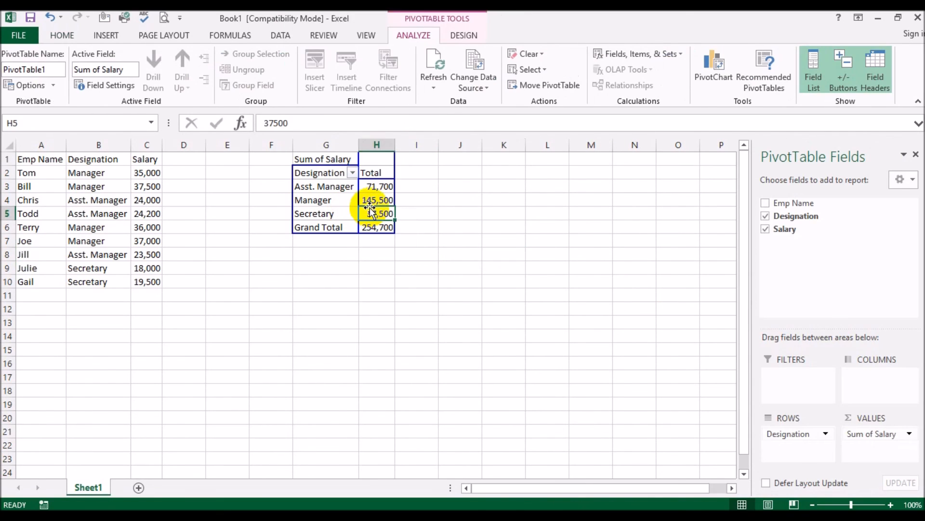
pyautogui.click(910, 434)
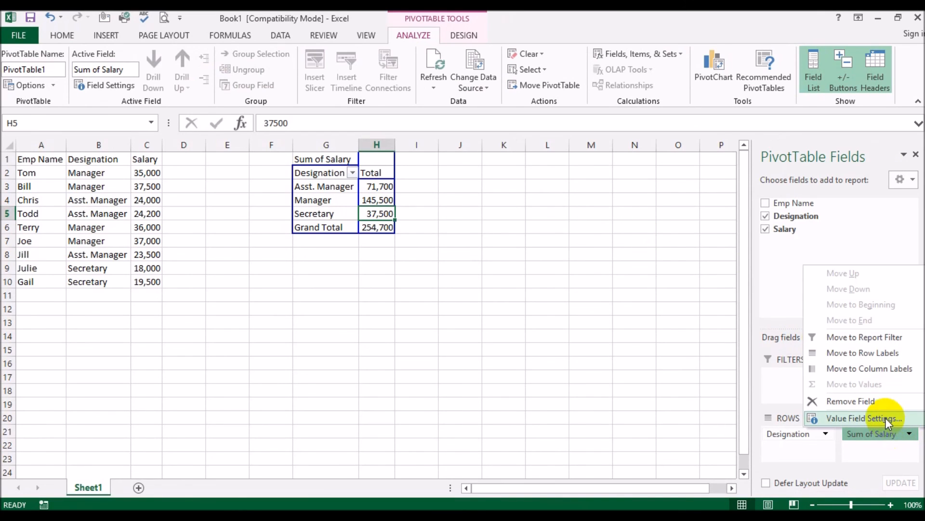
pyautogui.click(863, 418)
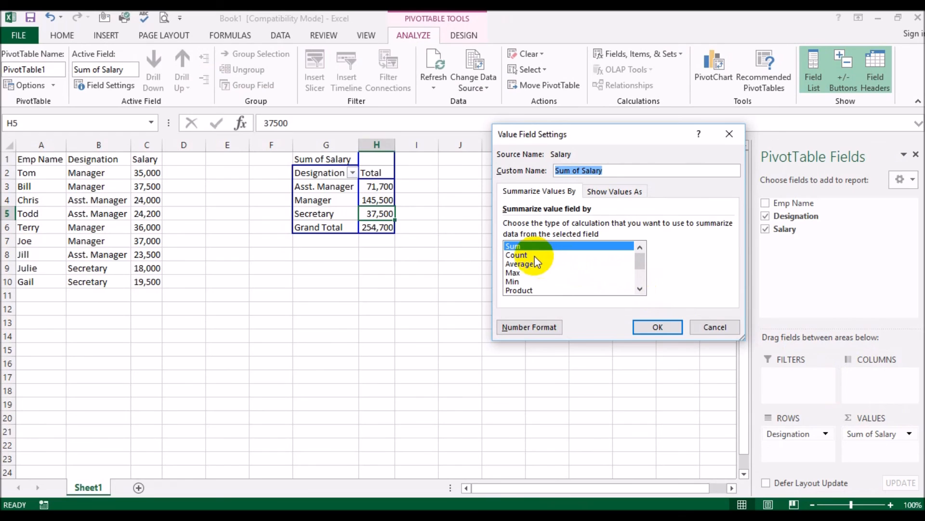
pyautogui.click(533, 265)
pyautogui.click(671, 330)
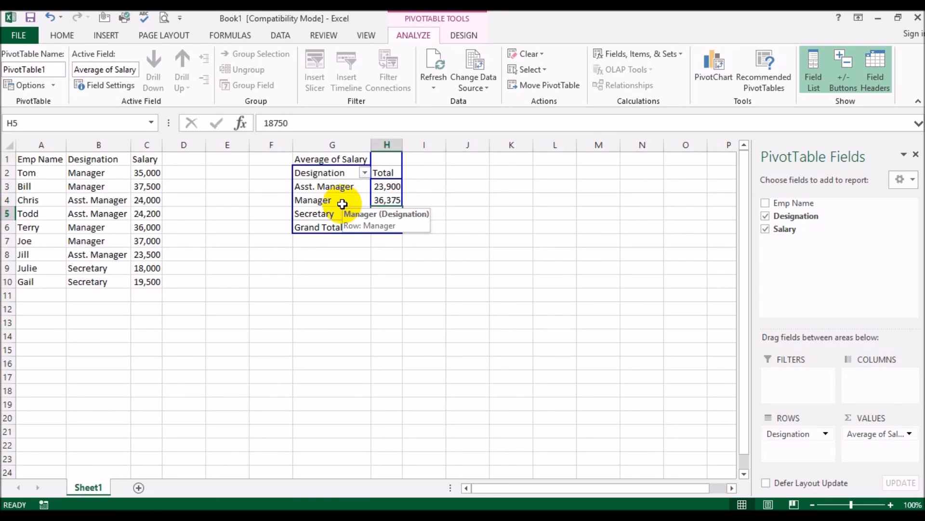
# Check the PivotTable's Asst. Manager average against the source salaries by selecting C4, C5 and C8 together
pyautogui.click(385, 188)
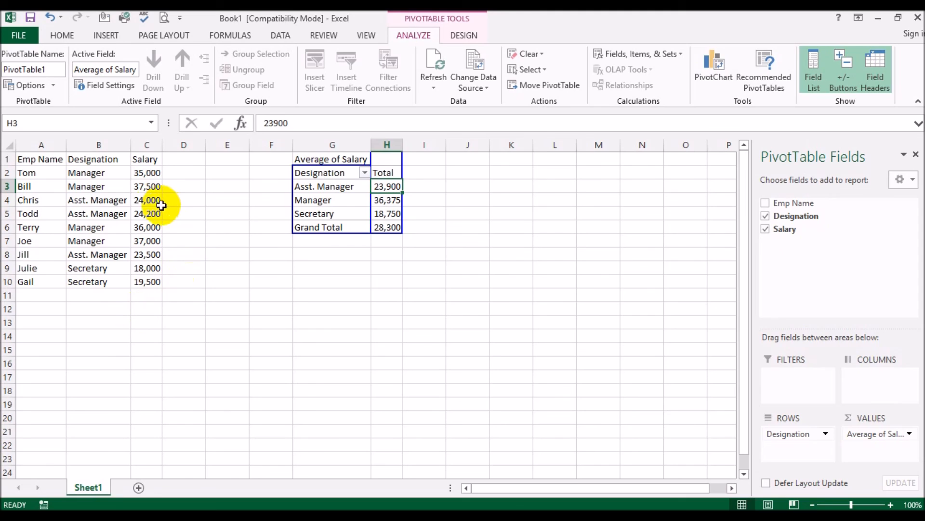
pyautogui.click(148, 200)
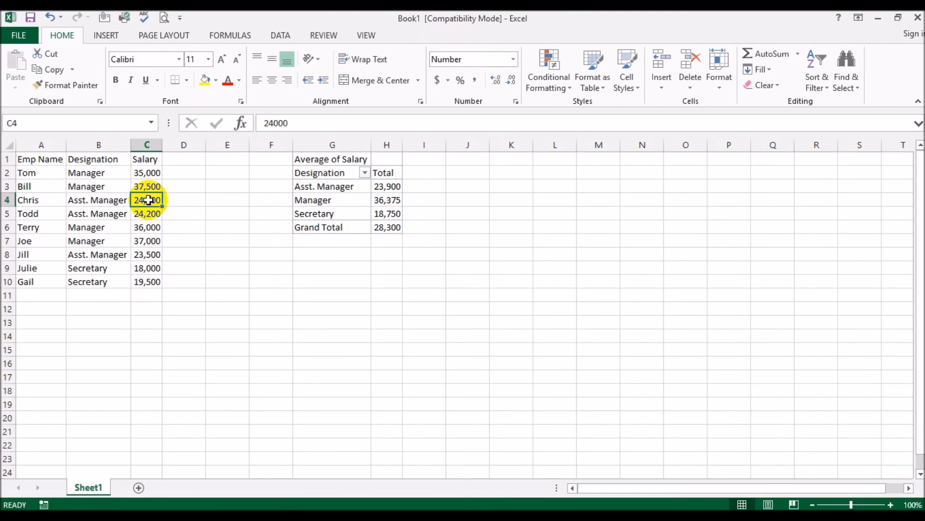
pyautogui.keyDown('ctrl'); pyautogui.click(155, 213); pyautogui.keyUp('ctrl')
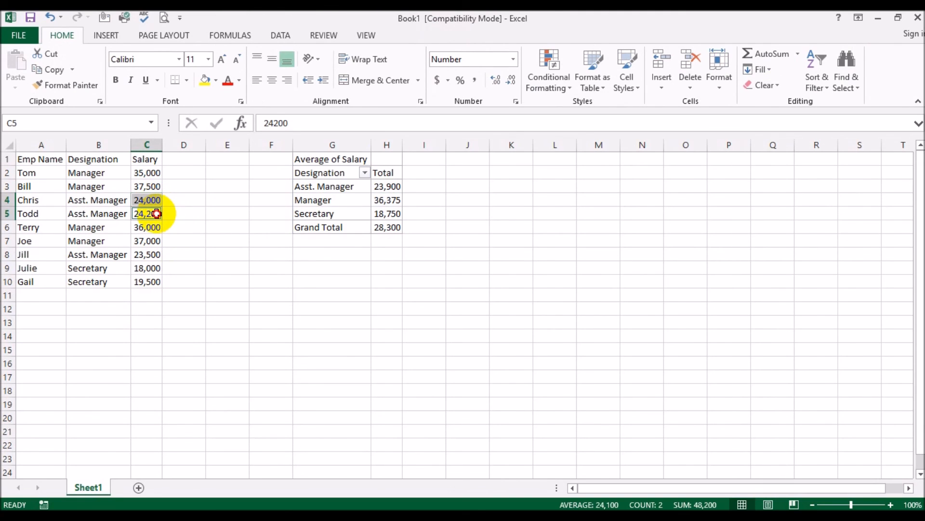
pyautogui.keyDown('ctrl'); pyautogui.click(154, 253); pyautogui.keyUp('ctrl')
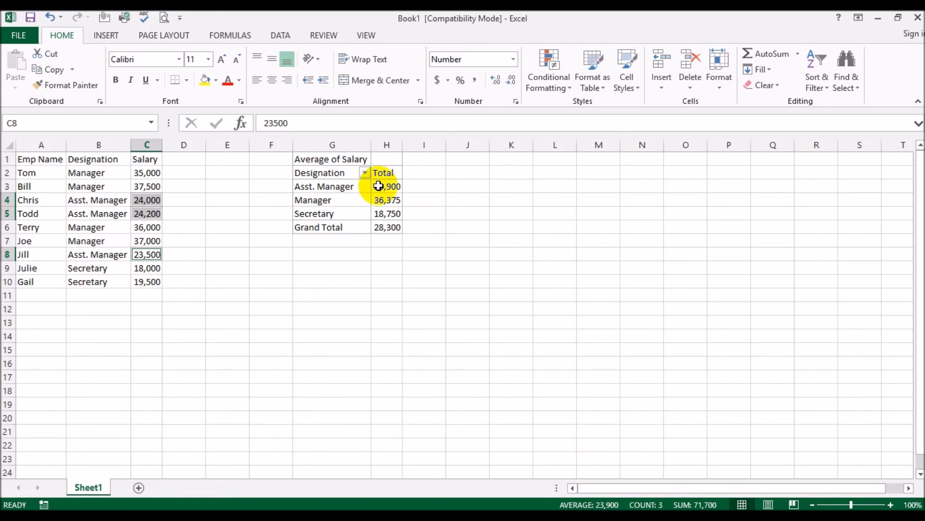
pyautogui.moveTo(397, 189)
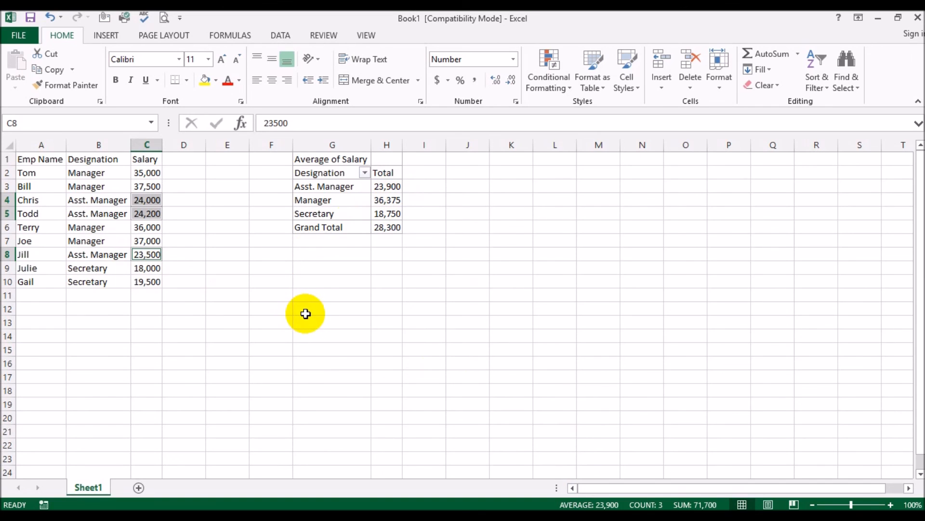
# Check the Manager average against the source salaries by selecting C2, C3, C6 and C7 together
pyautogui.click(153, 171)
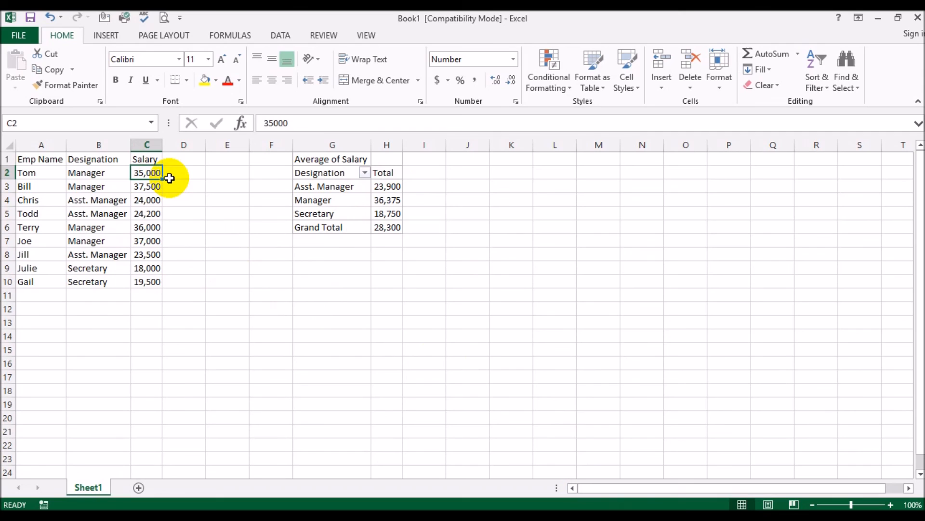
pyautogui.keyDown('ctrl'); pyautogui.click(148, 187); pyautogui.keyUp('ctrl')
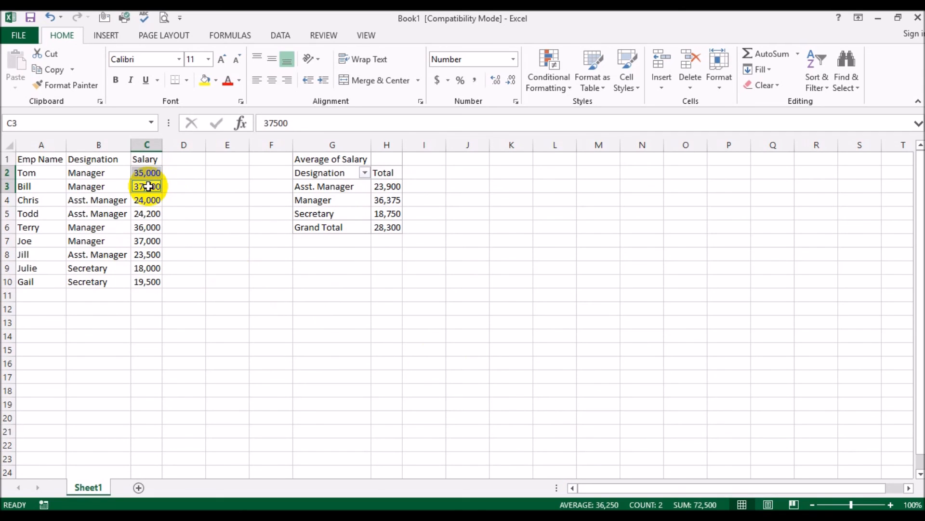
pyautogui.keyDown('ctrl'); pyautogui.click(143, 227); pyautogui.keyUp('ctrl')
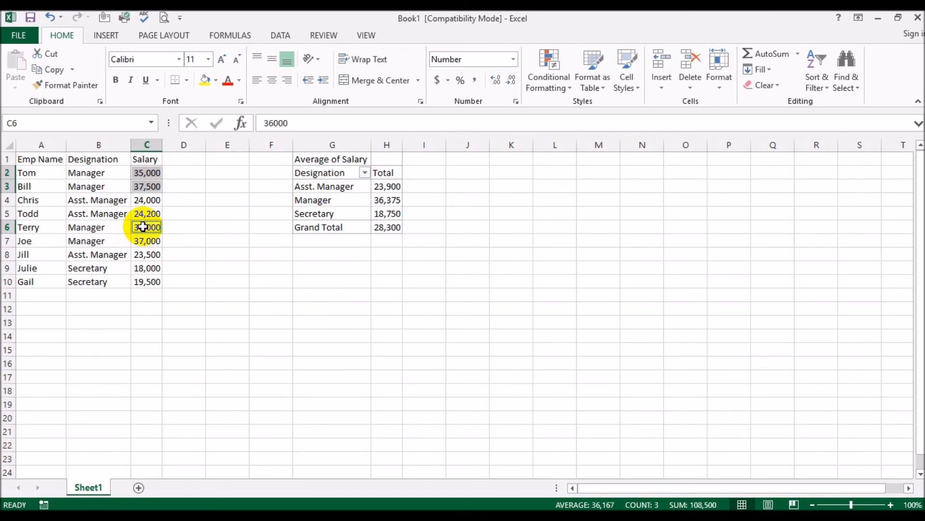
pyautogui.keyDown('ctrl'); pyautogui.click(145, 240); pyautogui.keyUp('ctrl')
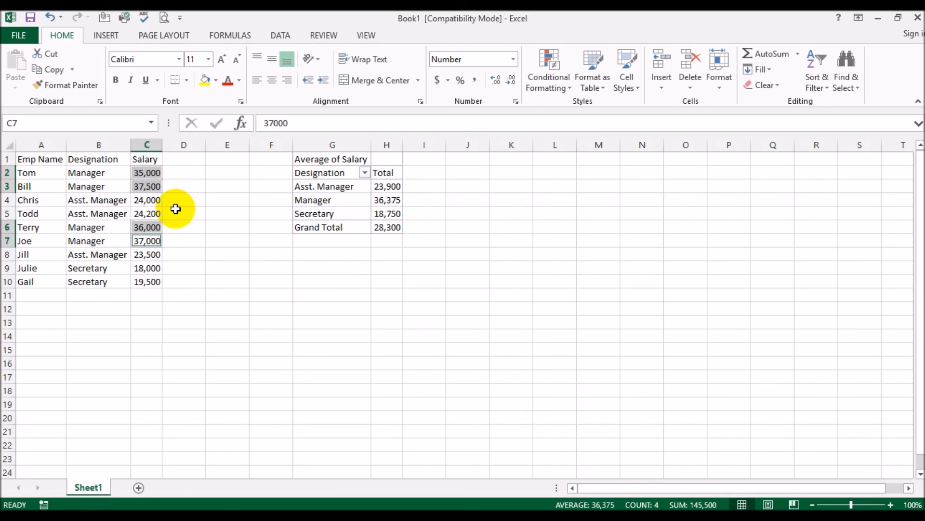
# Summarize the PivotTable's Salary value field by Max
pyautogui.click(338, 216)
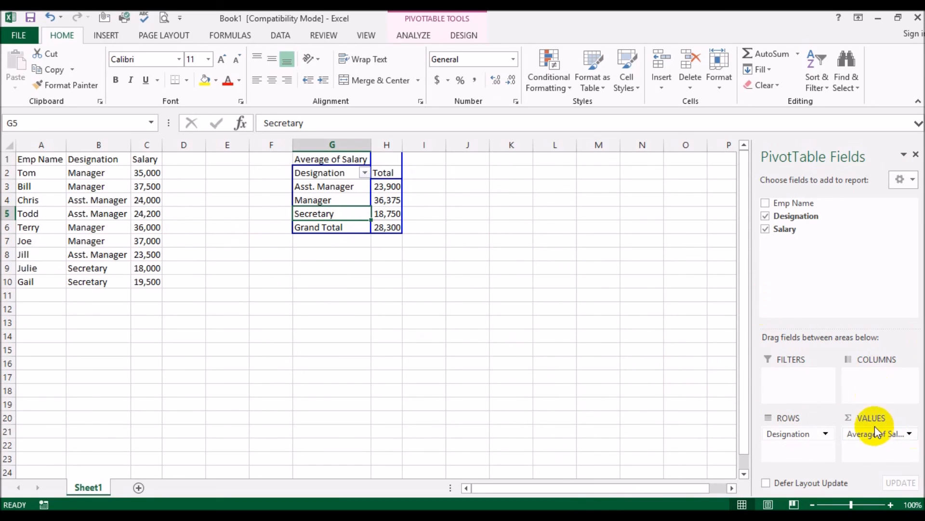
pyautogui.click(908, 433)
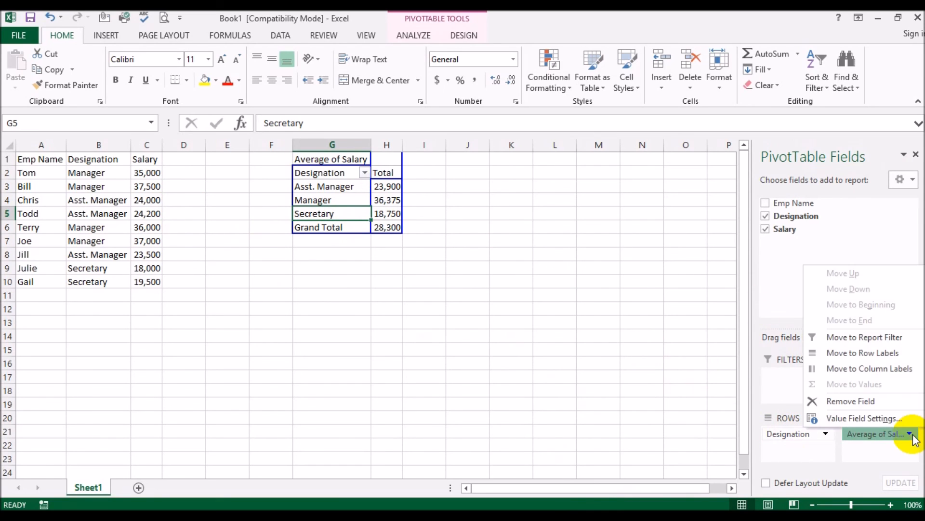
pyautogui.click(885, 418)
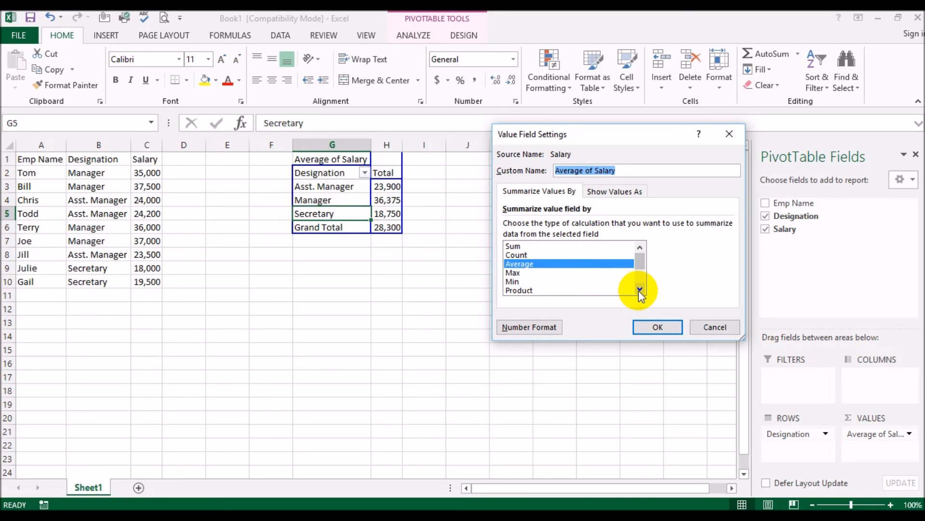
pyautogui.click(530, 273)
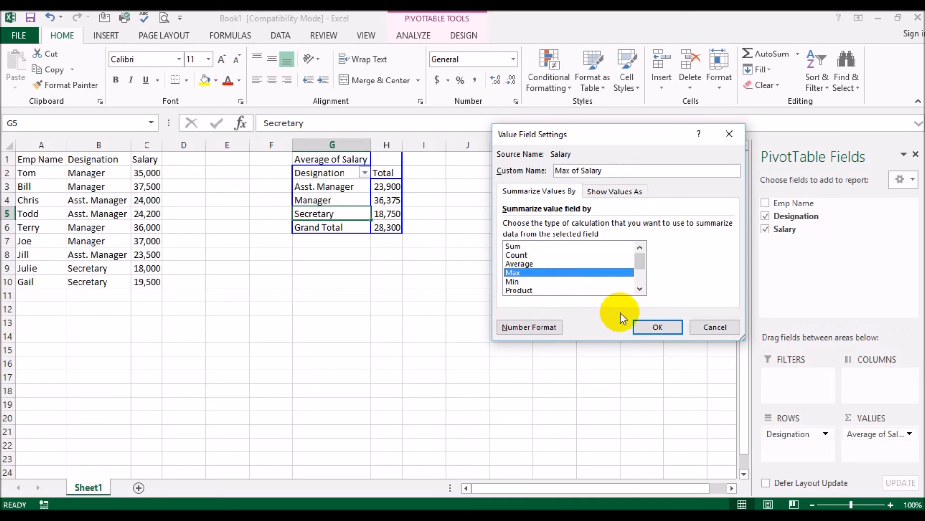
pyautogui.click(646, 327)
pyautogui.click(575, 295)
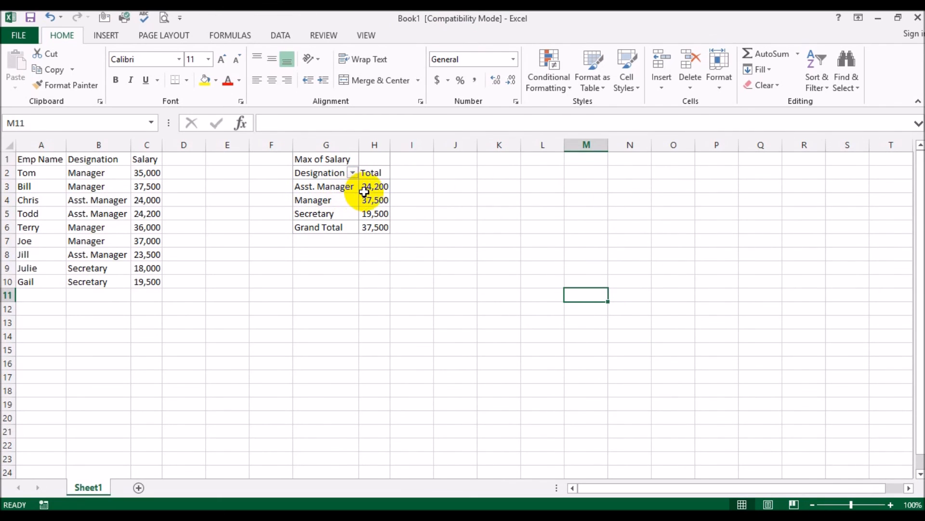
# Compare the PivotTable's maximum salary for each designation with the matching source salaries in C5, C3 and C10
pyautogui.moveTo(364, 192)
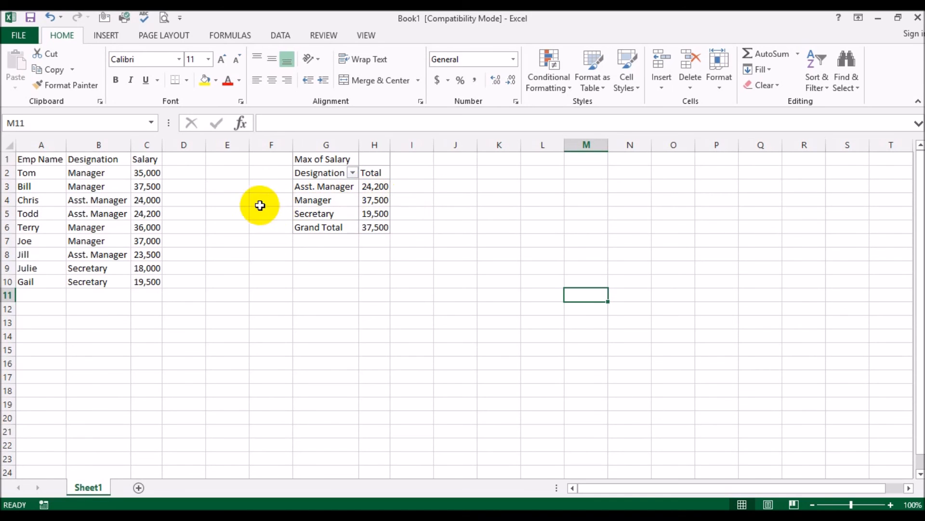
pyautogui.click(159, 216)
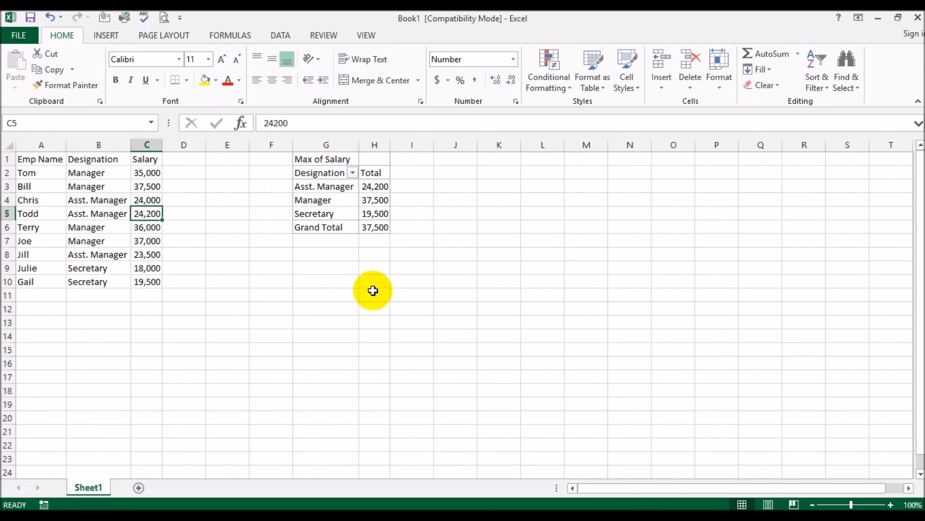
pyautogui.click(336, 200)
pyautogui.click(482, 212)
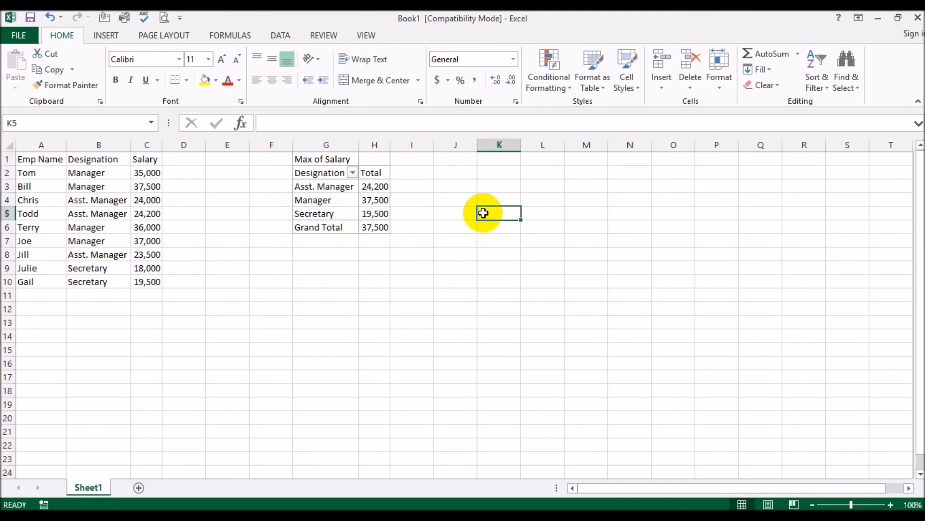
pyautogui.click(375, 201)
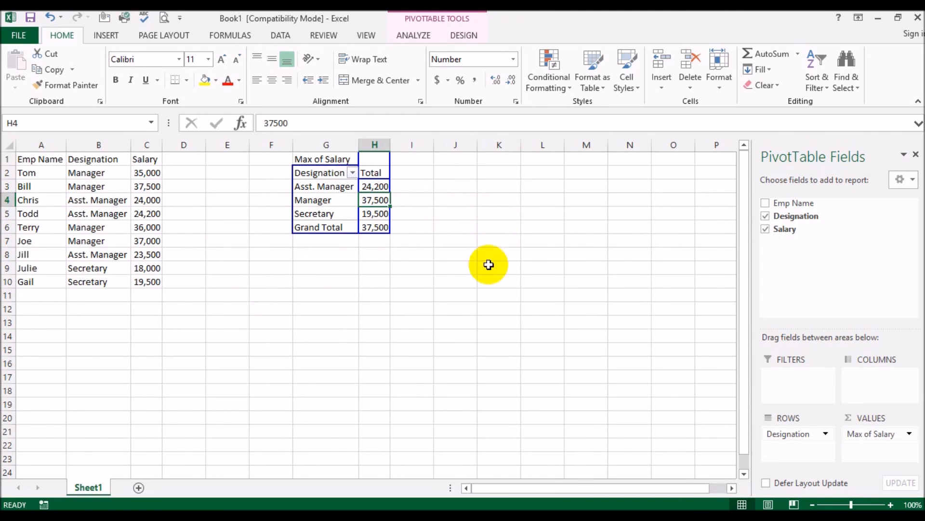
pyautogui.click(148, 185)
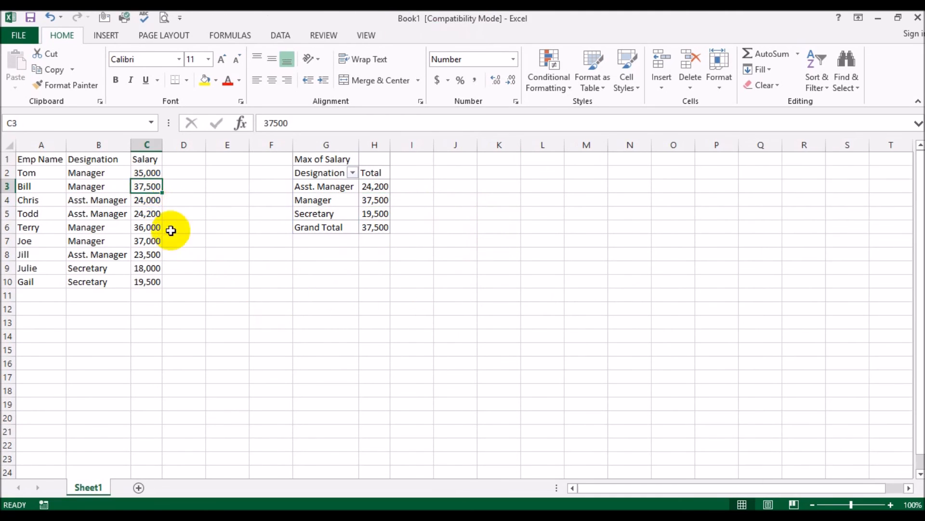
pyautogui.click(378, 213)
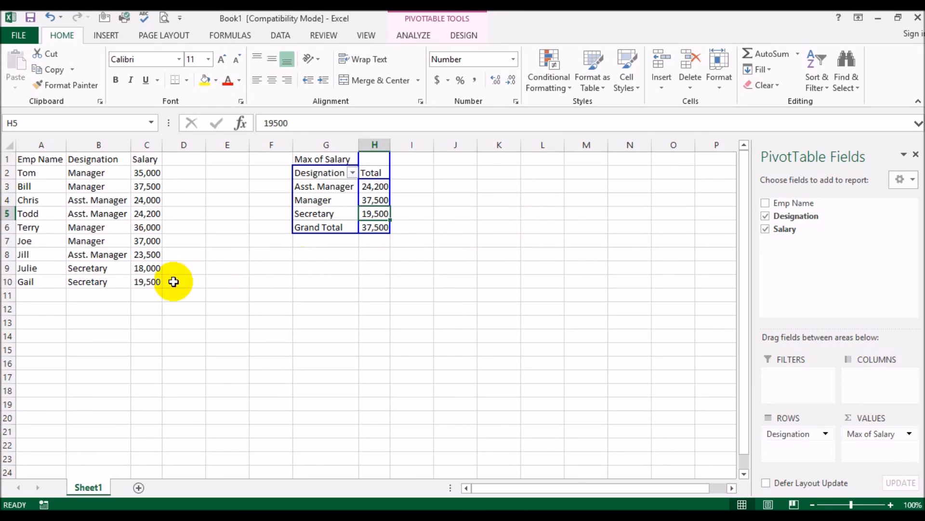
pyautogui.click(143, 283)
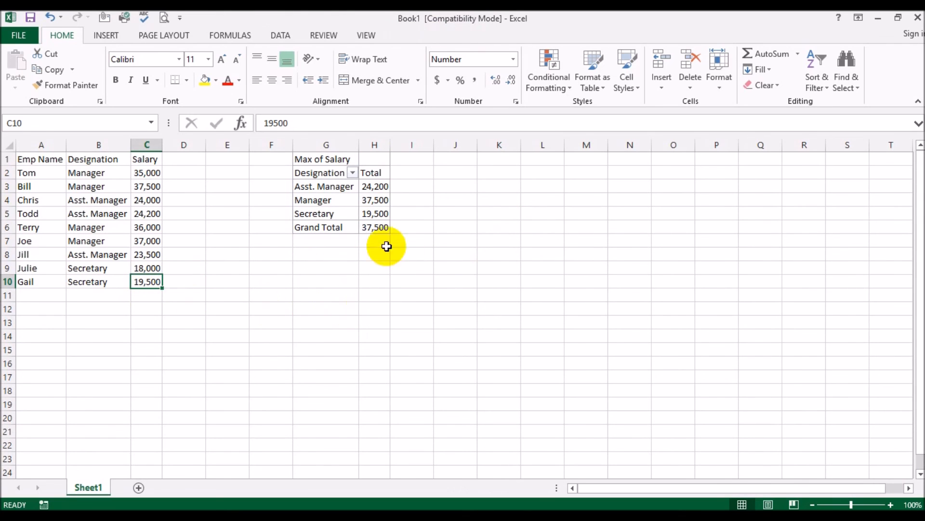
# Summarize the PivotTable's Salary value field by Min
pyautogui.click(375, 213)
pyautogui.click(909, 434)
pyautogui.click(867, 417)
pyautogui.click(520, 281)
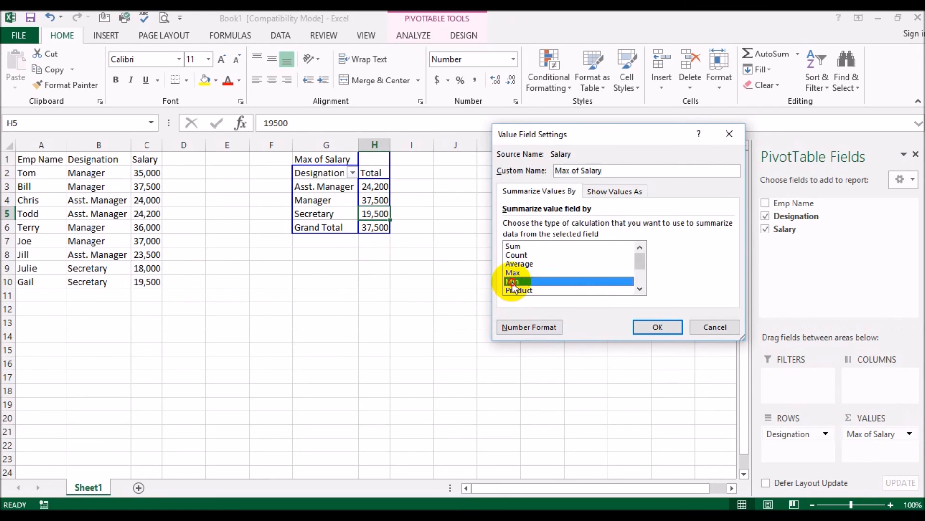
pyautogui.click(658, 327)
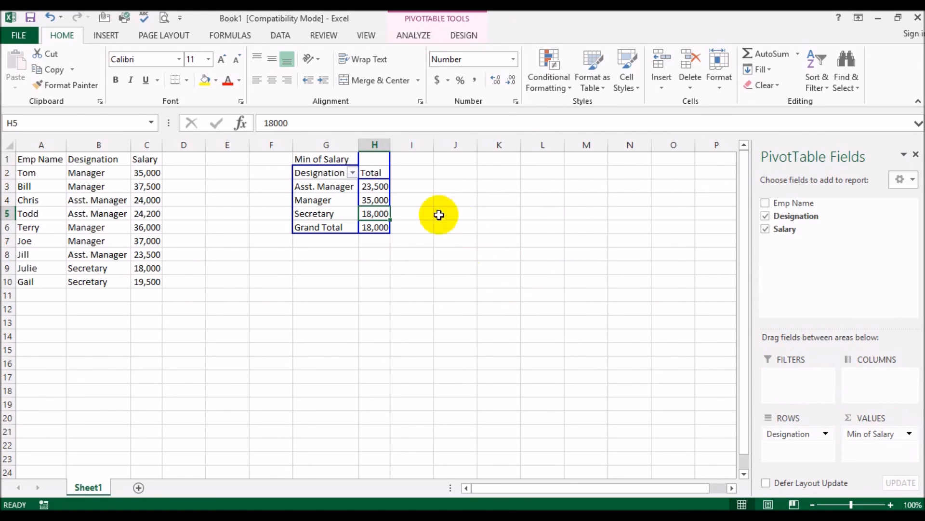
# Compare the PivotTable's minimum salary for each designation with the matching source salaries in C8, C2 and C9
pyautogui.click(381, 186)
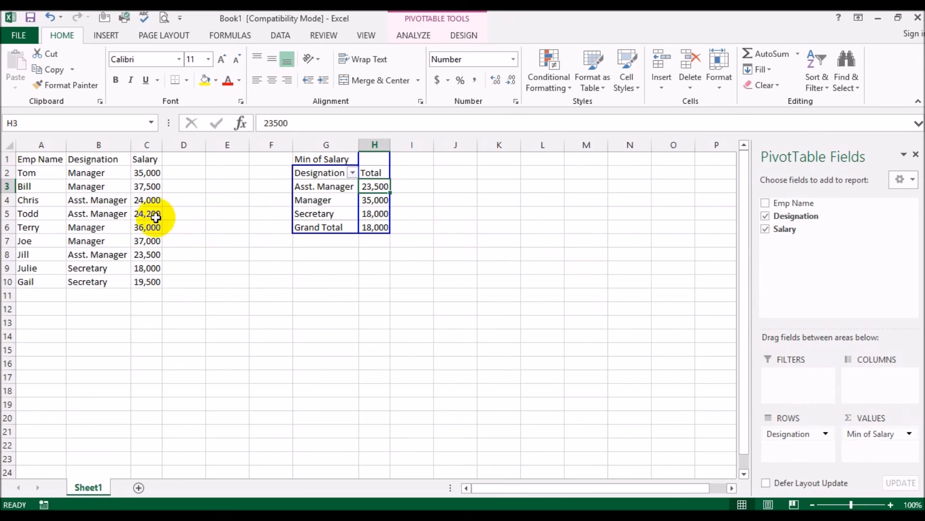
pyautogui.click(156, 258)
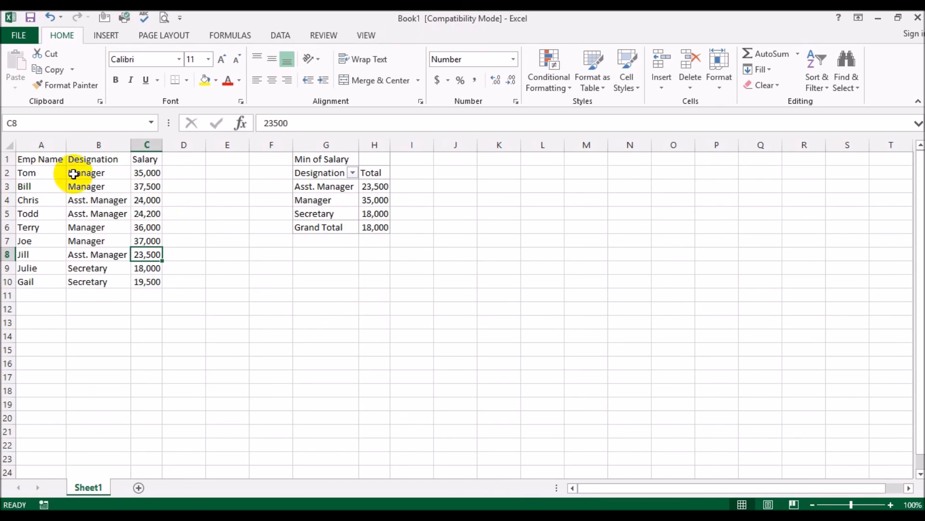
pyautogui.click(149, 172)
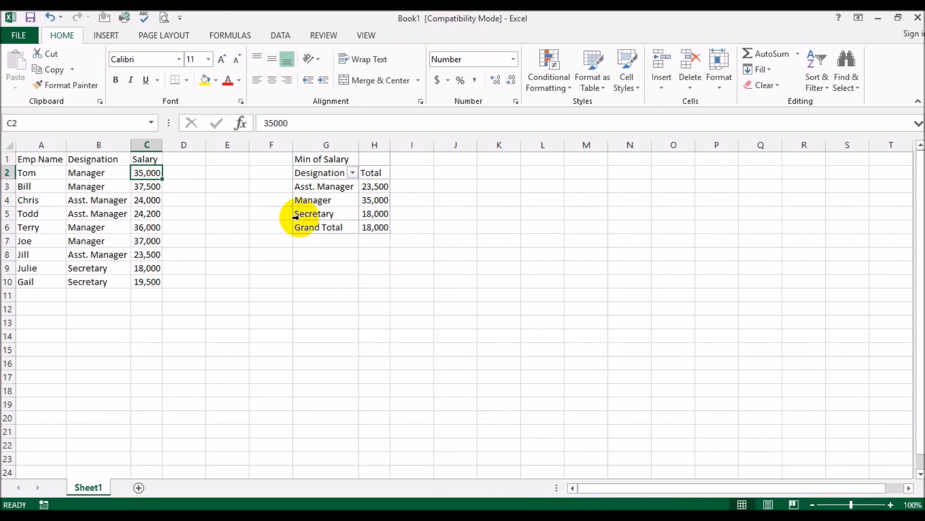
pyautogui.moveTo(365, 216)
pyautogui.click(144, 268)
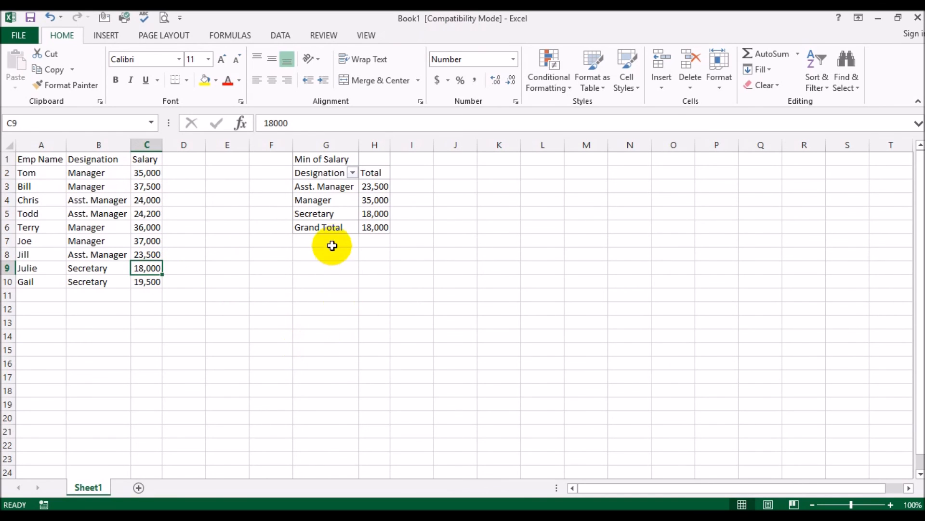
# Look through the available calculation types for the PivotTable's Salary value field and summarize it by Count
pyautogui.click(343, 213)
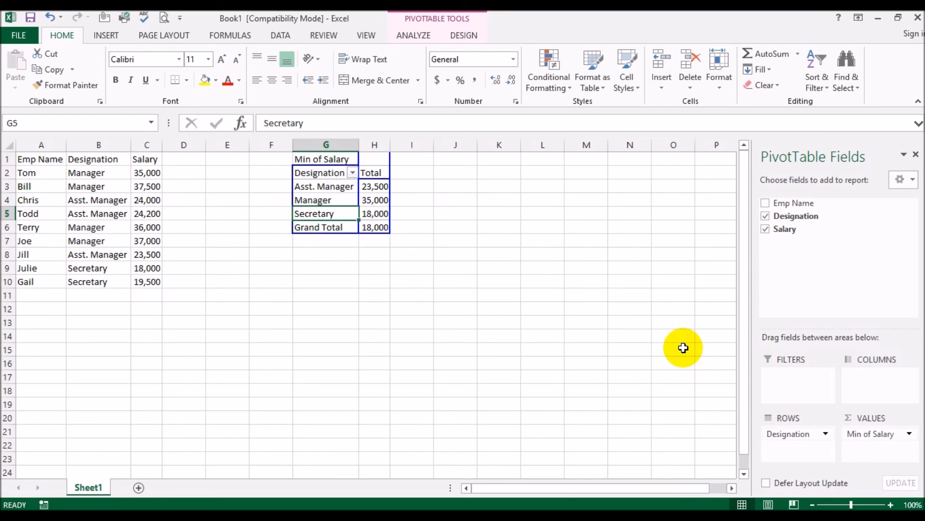
pyautogui.click(908, 432)
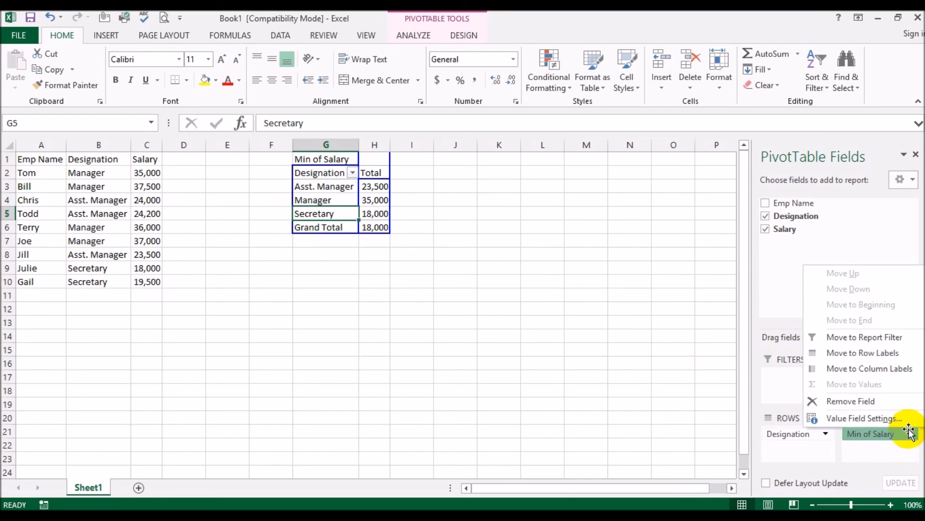
pyautogui.click(898, 418)
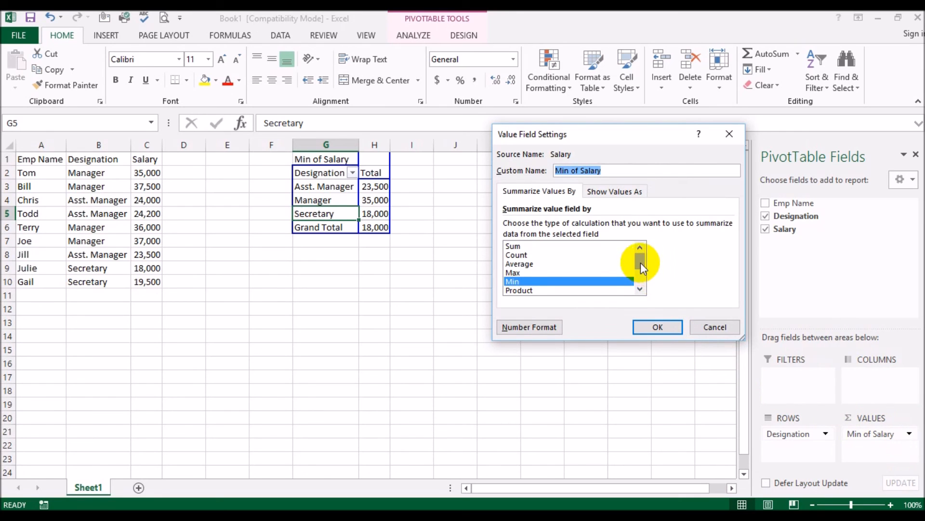
pyautogui.click(640, 289)
pyautogui.click(640, 290)
pyautogui.click(640, 289)
pyautogui.click(640, 289)
pyautogui.click(640, 290)
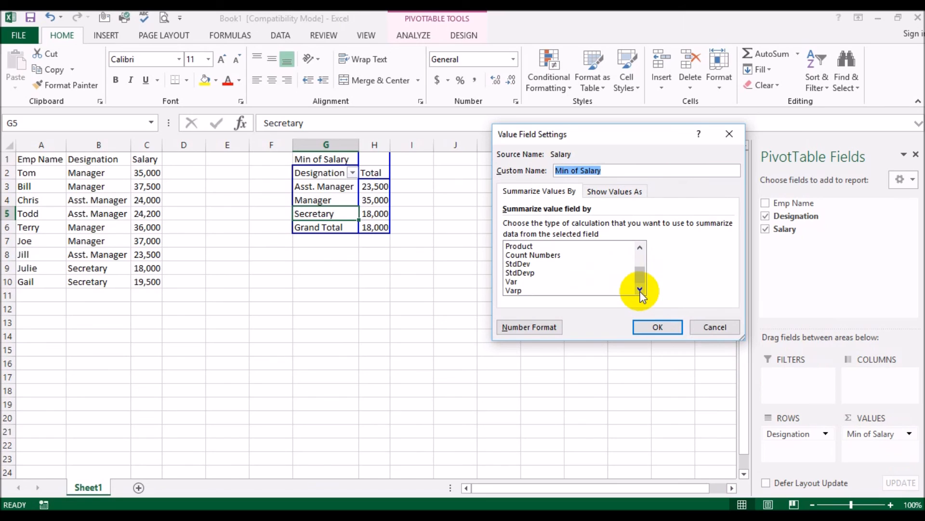
pyautogui.moveTo(646, 269); pyautogui.dragTo(639, 246)
pyautogui.click(542, 255)
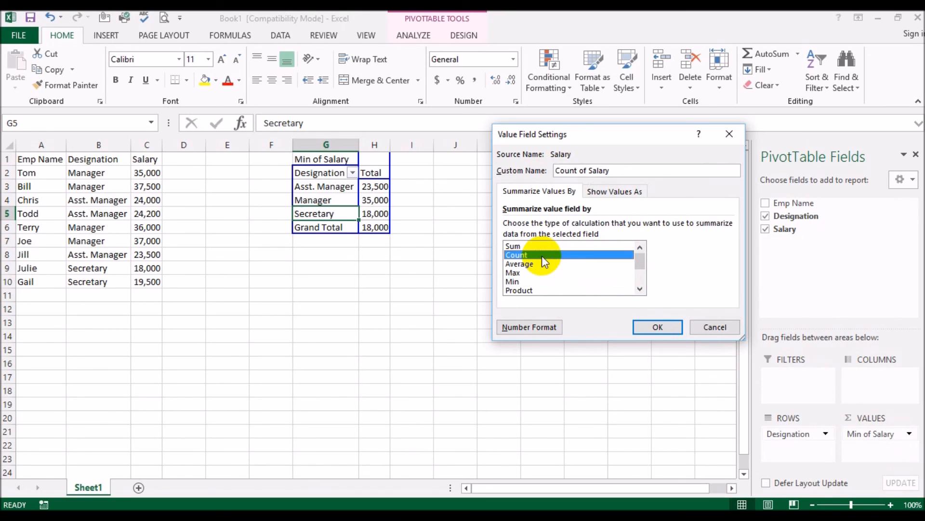
pyautogui.click(657, 327)
pyautogui.click(596, 322)
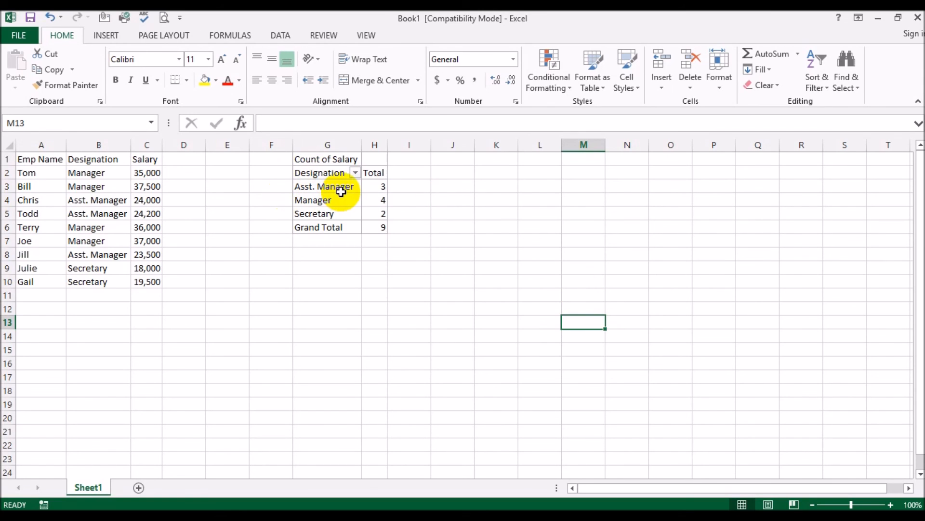
# Check the PivotTable's count for each designation by selecting the matching Asst. Manager, Manager and Secretary cells in column B
pyautogui.moveTo(111, 200); pyautogui.dragTo(116, 214)
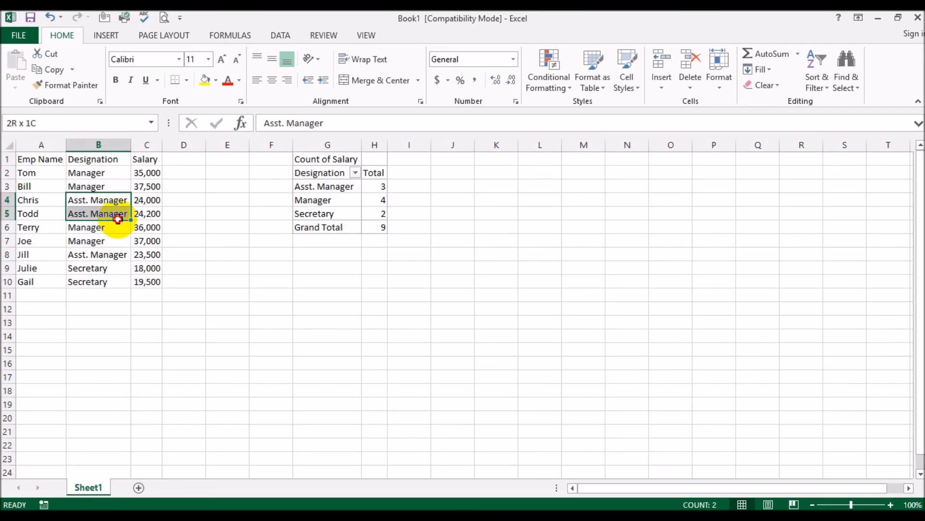
pyautogui.keyDown('ctrl'); pyautogui.click(116, 253); pyautogui.keyUp('ctrl')
pyautogui.moveTo(97, 172); pyautogui.dragTo(98, 185)
pyautogui.keyDown('ctrl'); pyautogui.moveTo(101, 226); pyautogui.dragTo(103, 235); pyautogui.keyUp('ctrl')
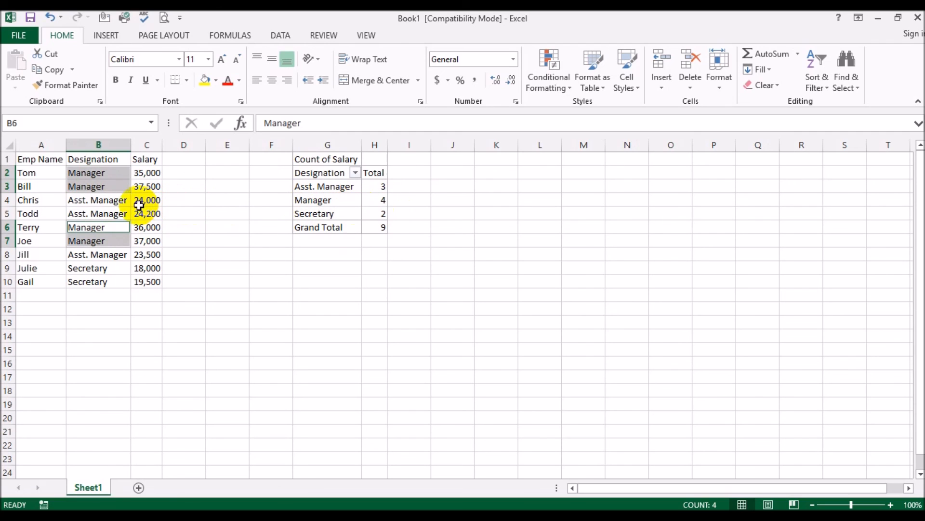
pyautogui.click(101, 269)
pyautogui.moveTo(101, 269); pyautogui.dragTo(107, 283)
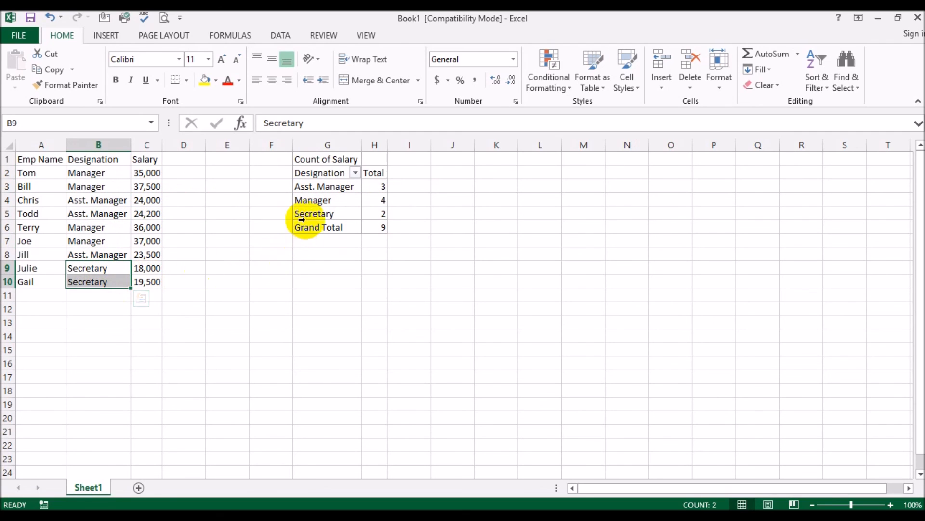
pyautogui.moveTo(378, 210)
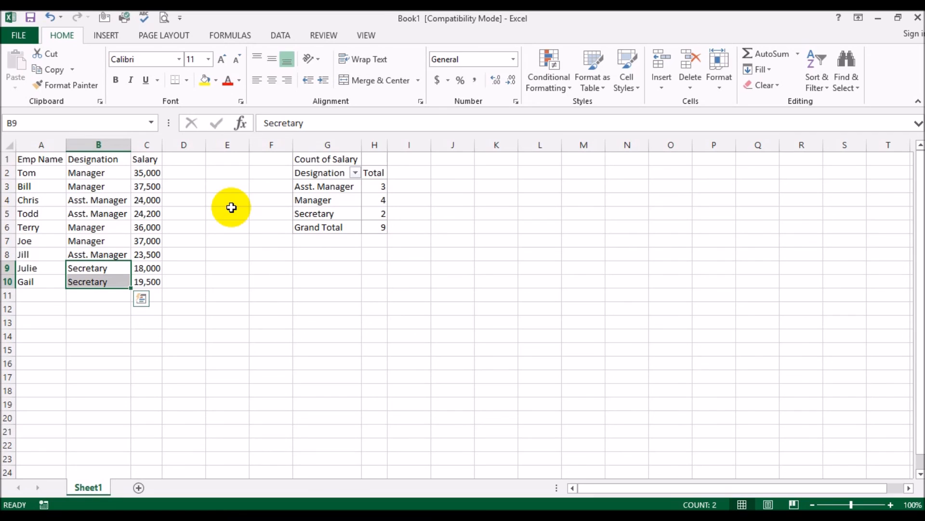
# Review the source table's column headings in row 1 against the fields available in the PivotTable field list
pyautogui.moveTo(38, 157); pyautogui.dragTo(137, 158)
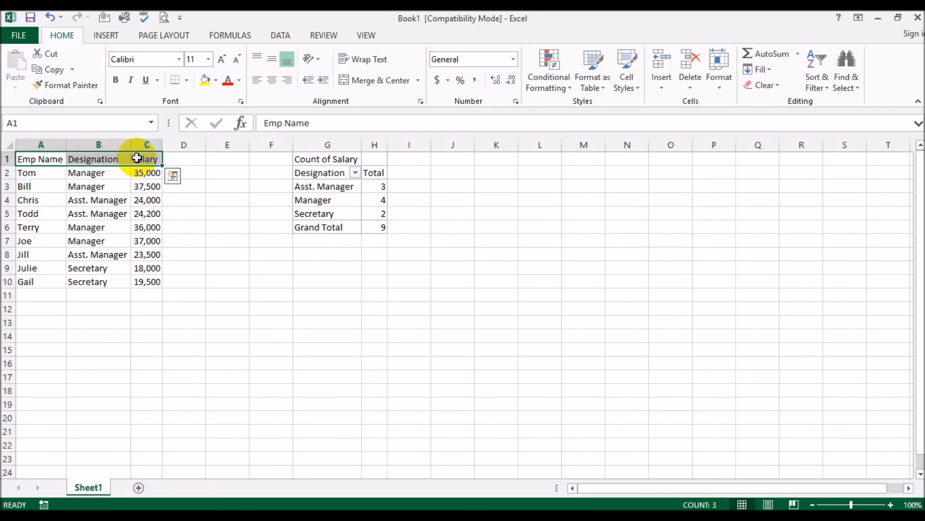
pyautogui.moveTo(111, 213); pyautogui.dragTo(139, 226)
pyautogui.moveTo(44, 158); pyautogui.dragTo(139, 161)
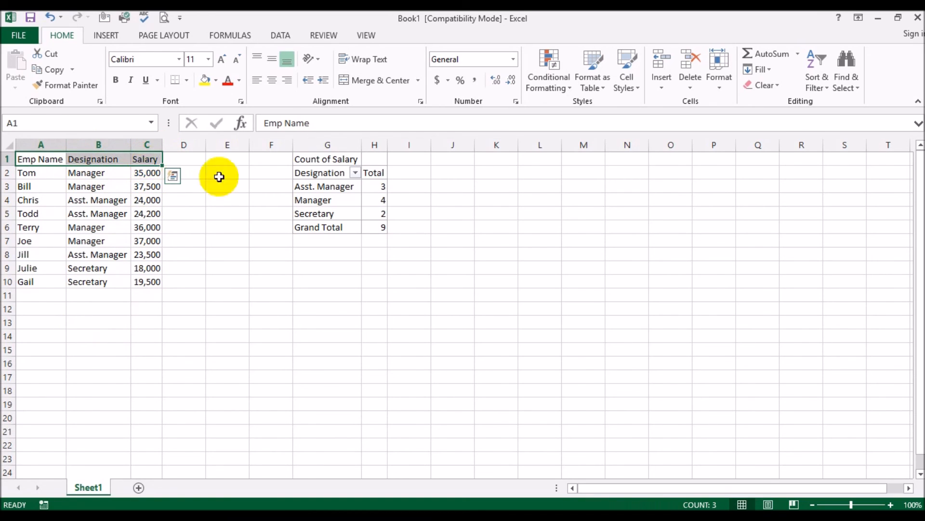
pyautogui.click(328, 213)
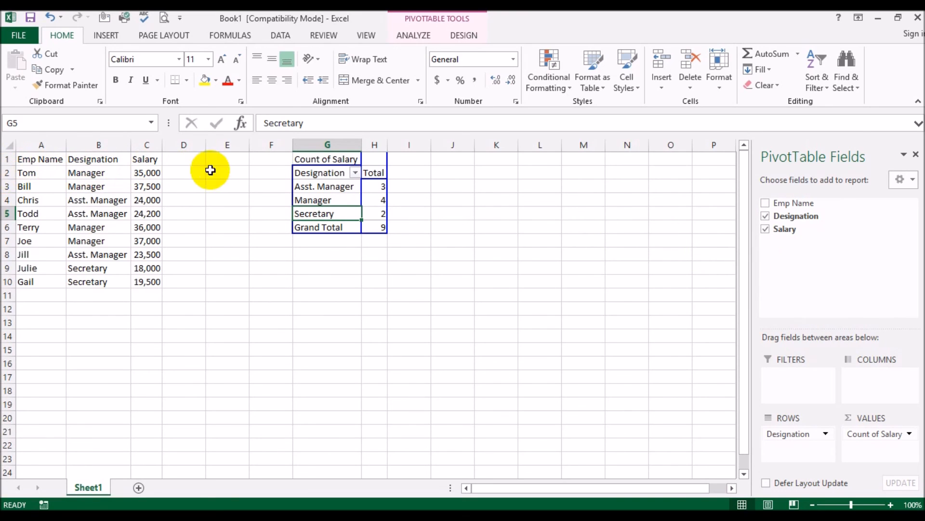
pyautogui.click(29, 159)
pyautogui.click(6, 159)
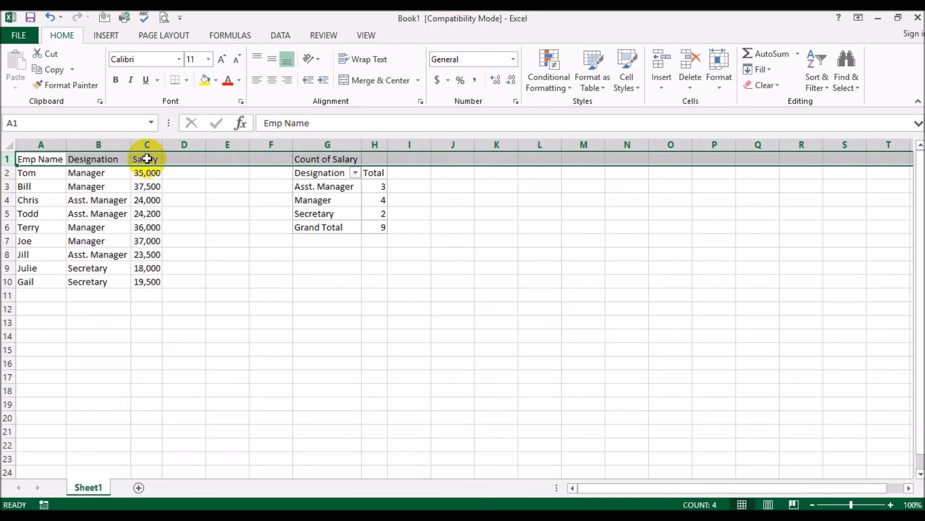
pyautogui.click(115, 183)
# Sort the fields in the PivotTable field list from A to Z
pyautogui.click(370, 187)
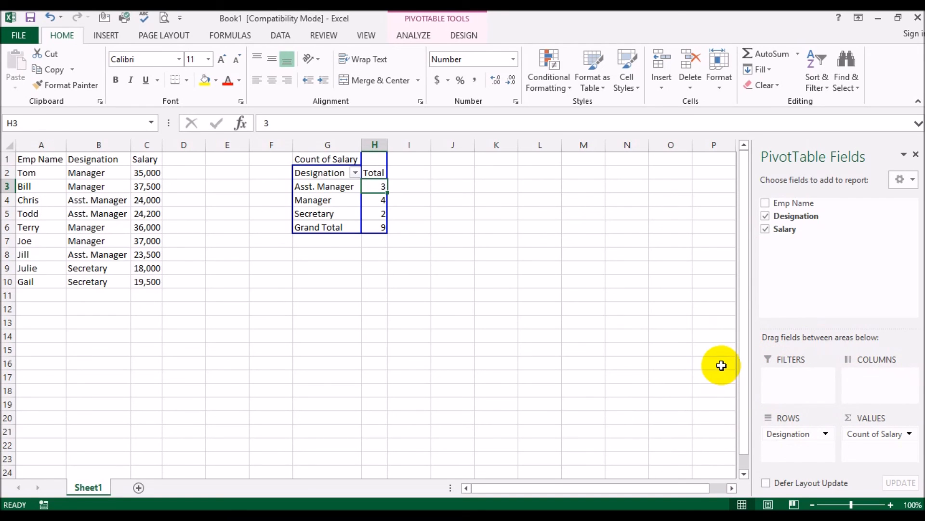
pyautogui.click(913, 182)
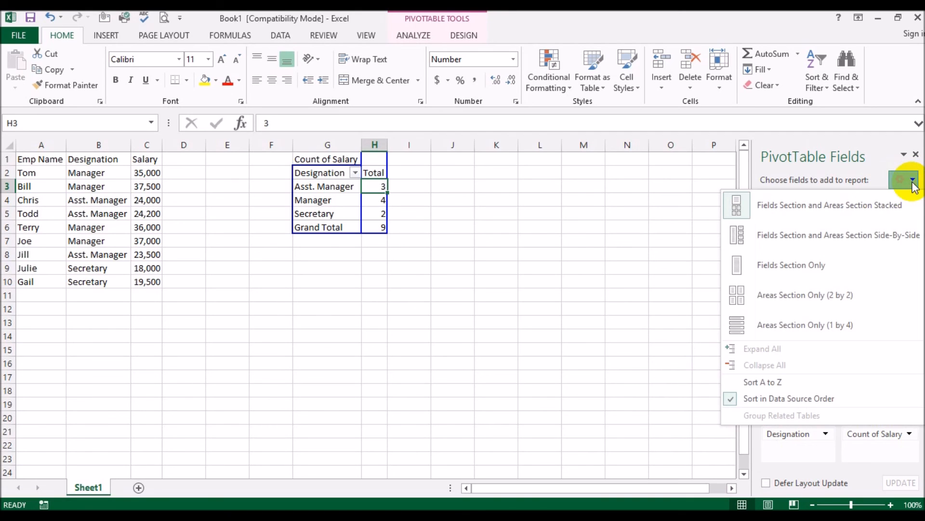
pyautogui.click(754, 386)
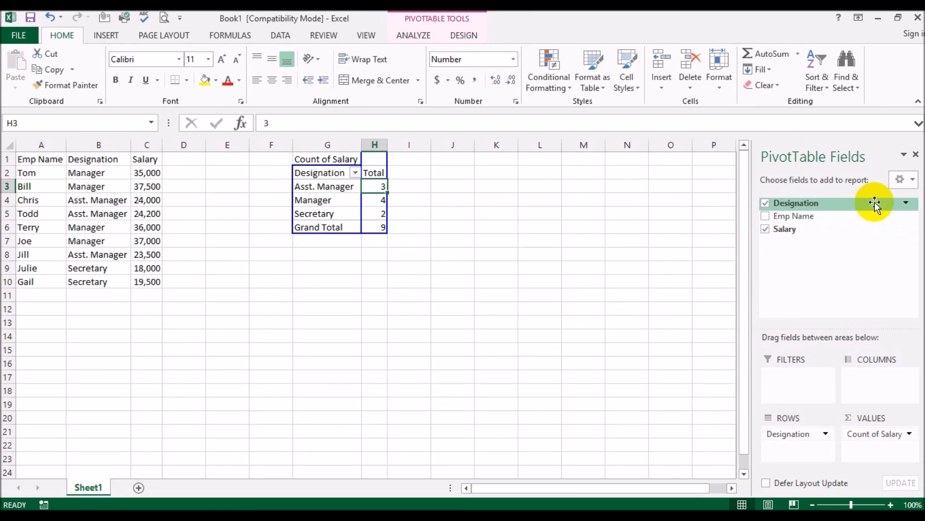
# Return the PivotTable field list to data source order and leave the PivotTable
pyautogui.click(901, 179)
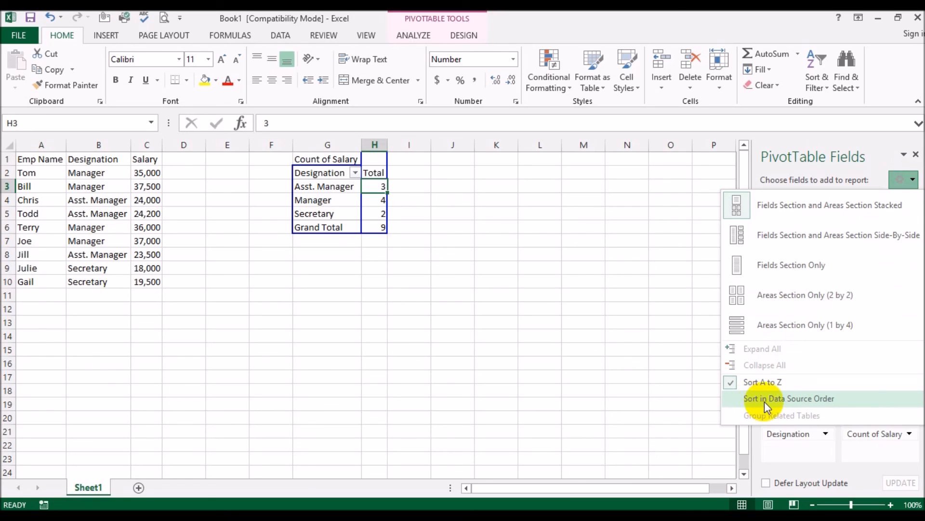
pyautogui.click(787, 400)
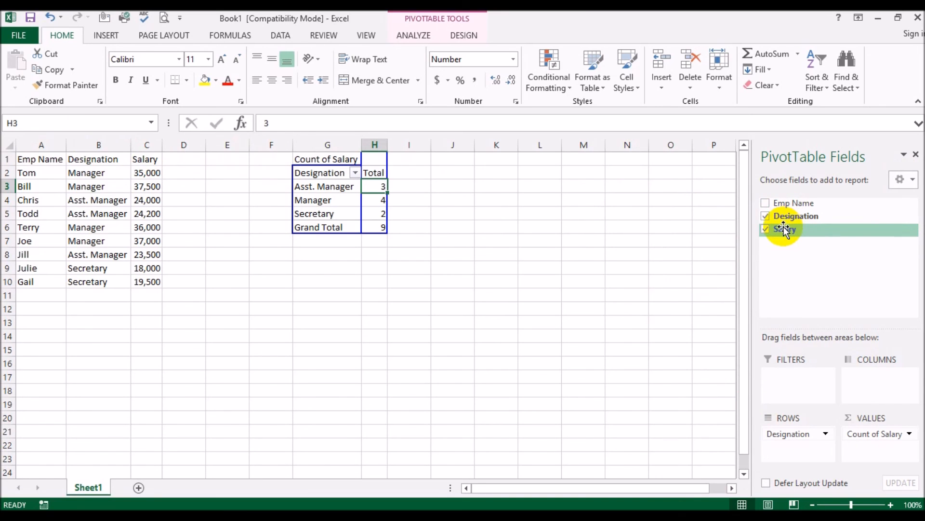
pyautogui.click(535, 252)
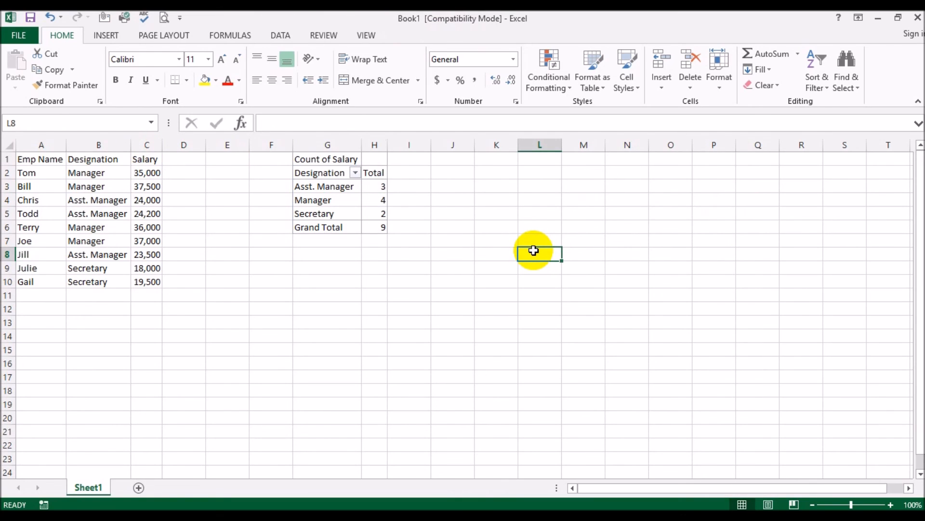